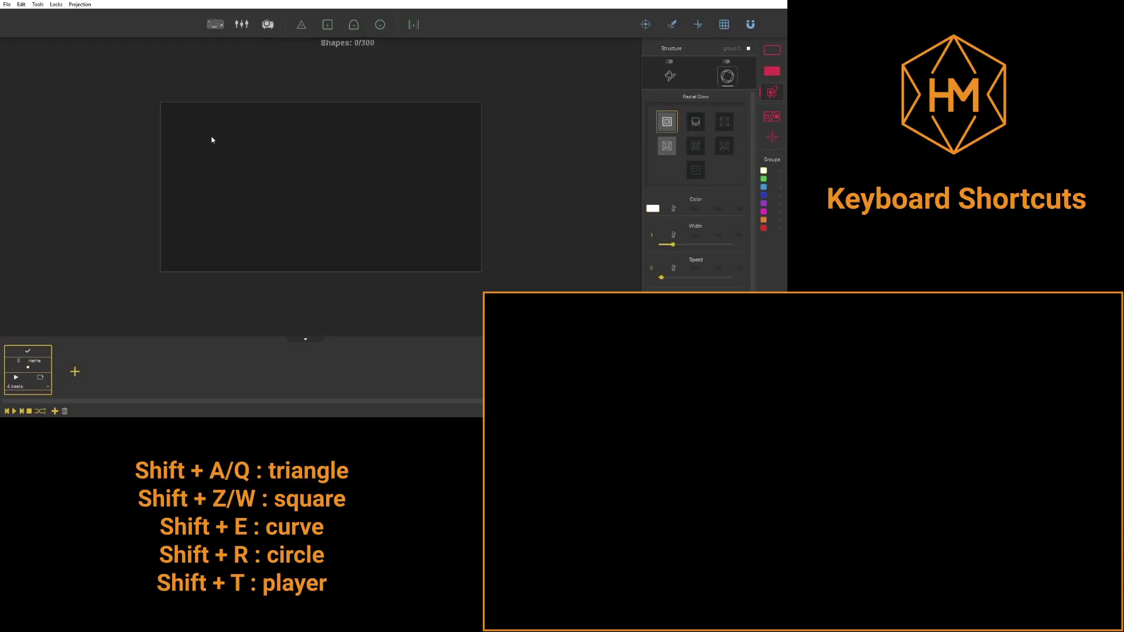
- Add a square, arch, circle and player shape, then undo and redo back to an empty canvas
key("shift+z")
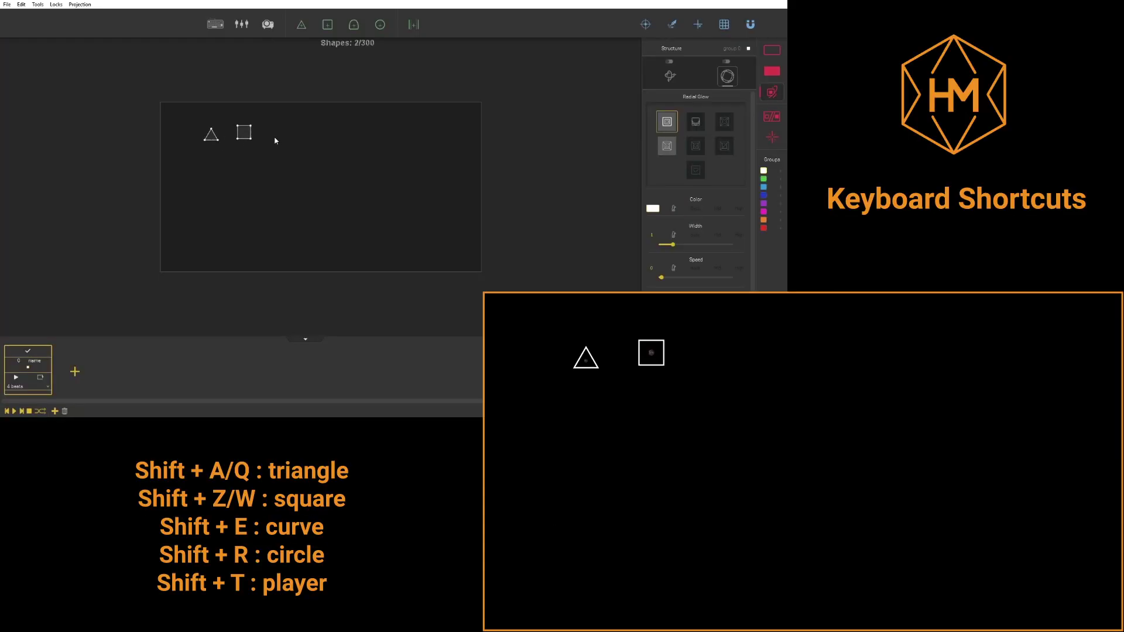
key("shift+e")
key("shift+r")
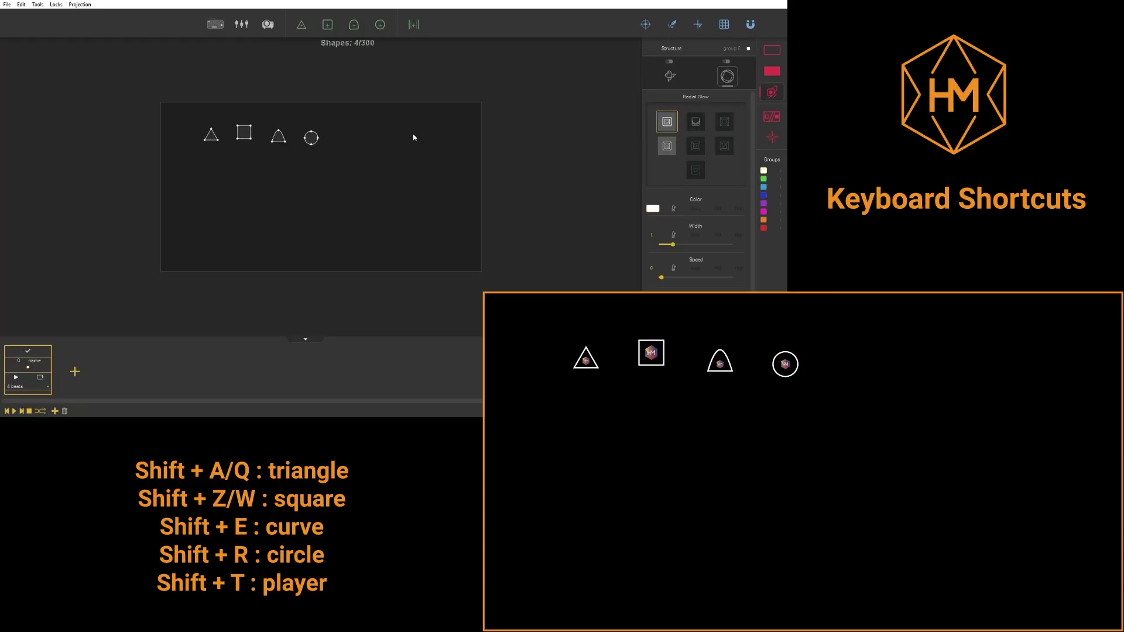
key("shift+t")
key("ctrl+z")
key("ctrl+z")
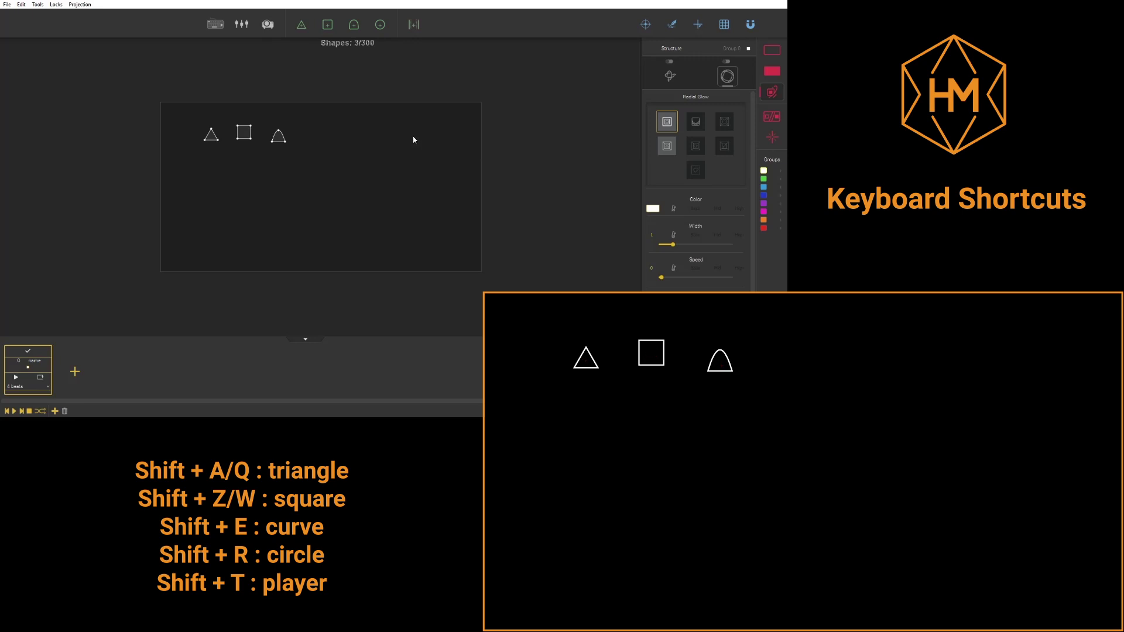
key("ctrl+z")
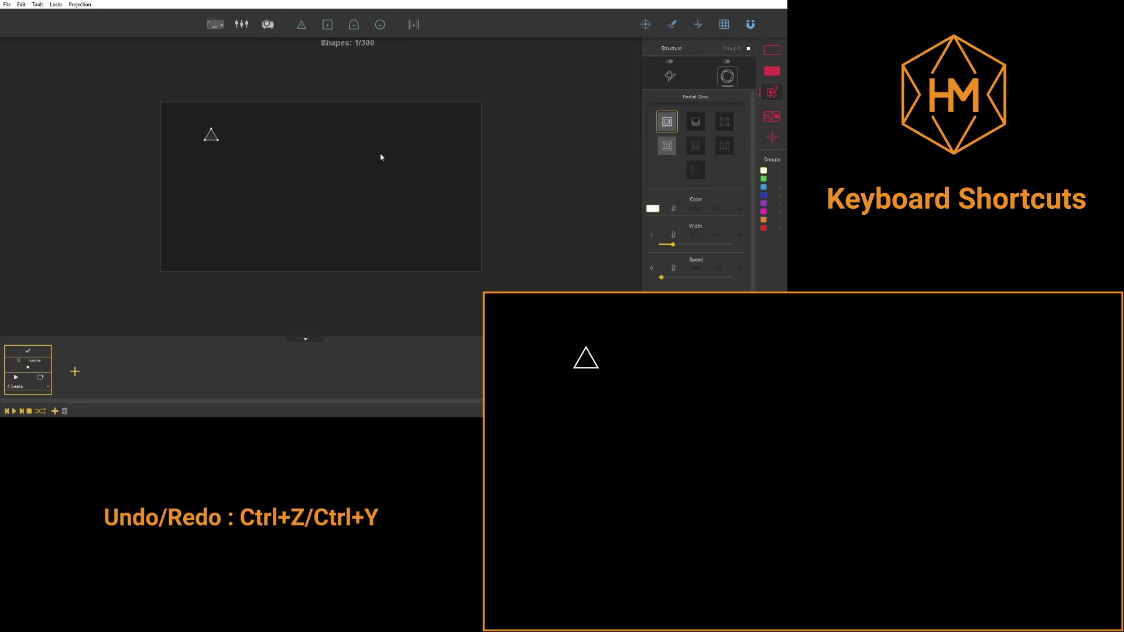
key("ctrl+y")
key("ctrl+y")
key("ctrl+y")
key("ctrl+z")
key("ctrl+z")
key("ctrl+z")
key("ctrl+z")
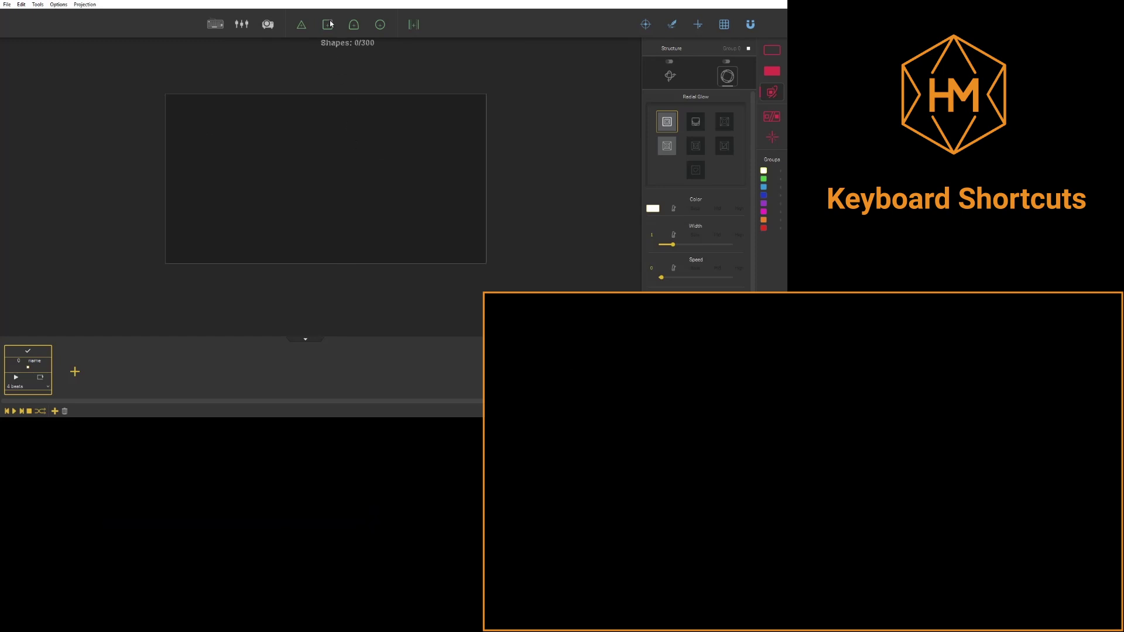
- Draw a square near the canvas centre, nudge it right and raise its left points
key("s")
left_click_drag(311, 124, 309, 164)
key("Right")
key("Right")
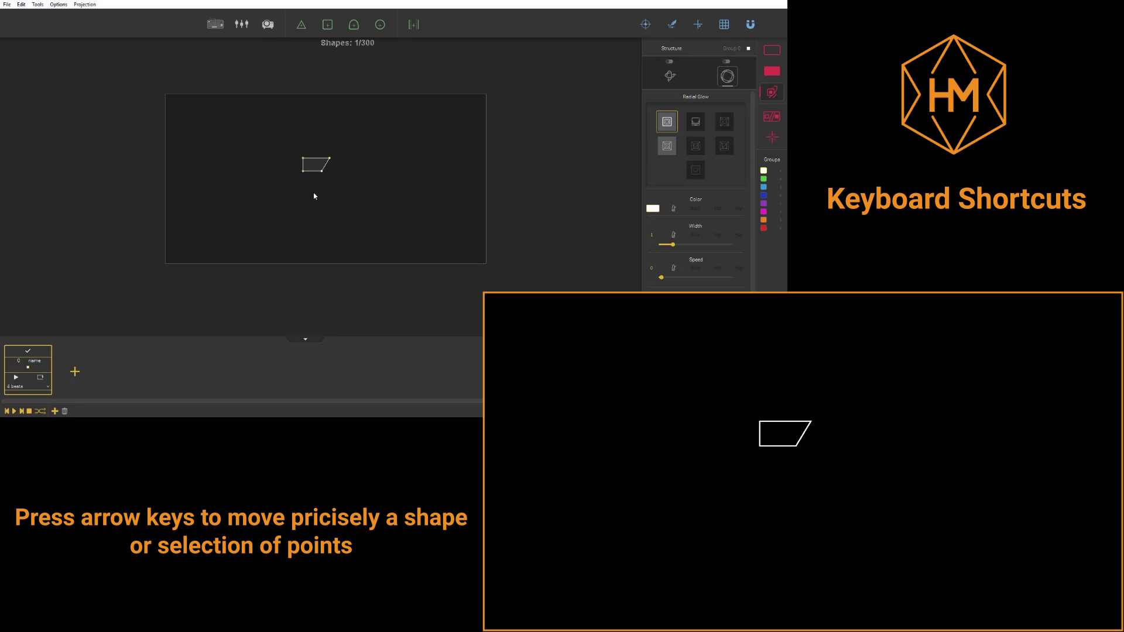
key("Up")
key("Up")
key("Up")
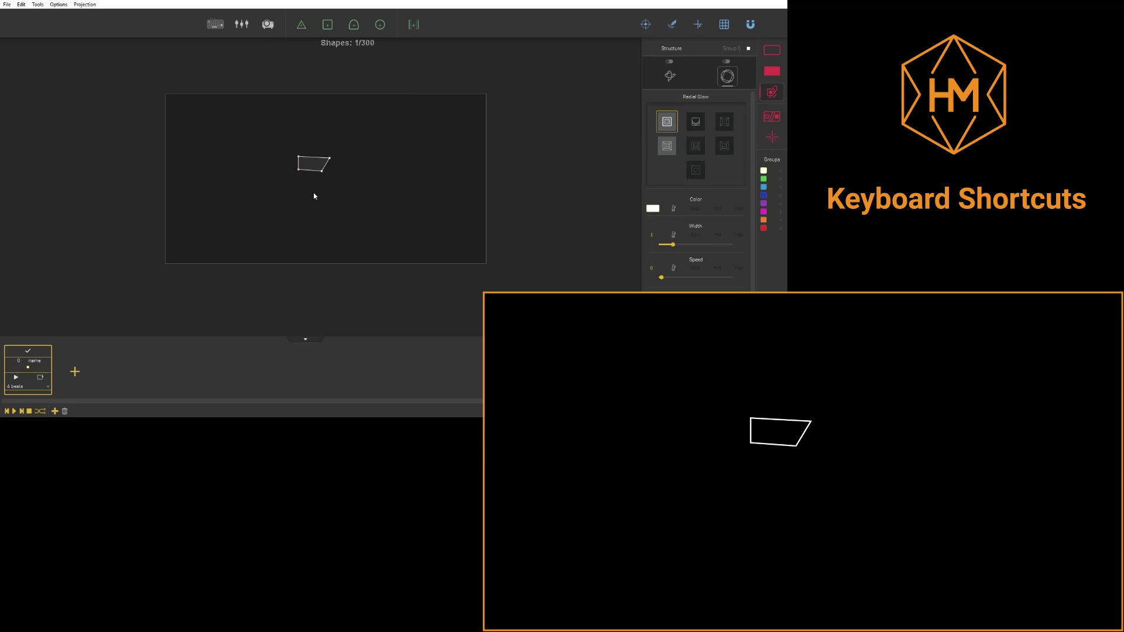
key("Up")
key("Up")
key("Up")
key("Up")
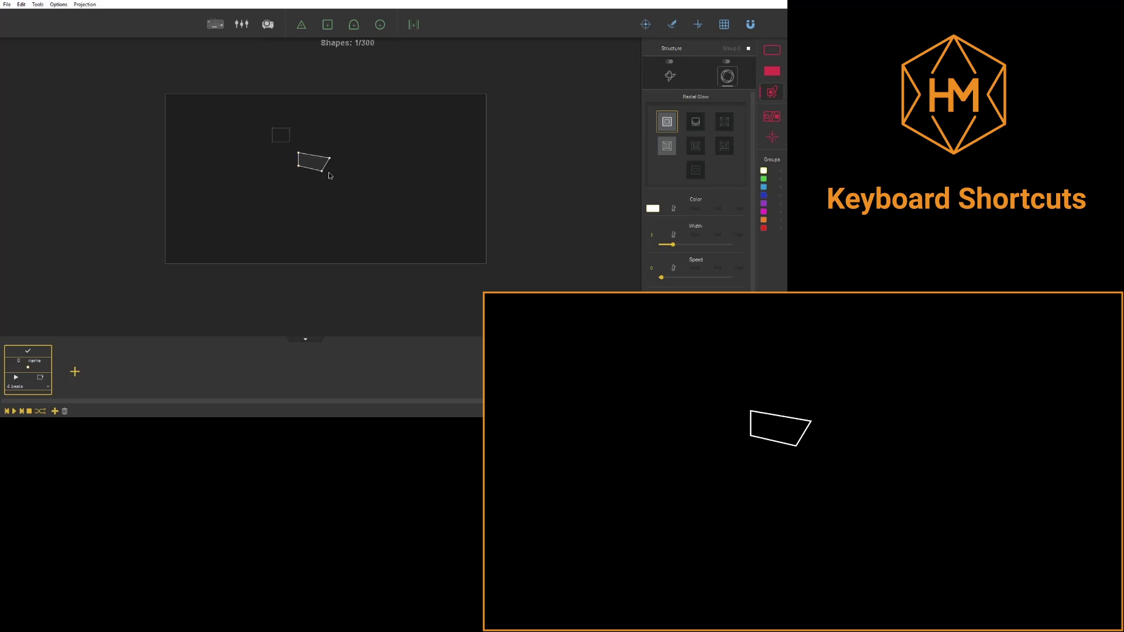
- Draw a small centred square, enlarge it with Alt+Up, then shrink it with Alt+Down
left_click_drag(324, 134, 309, 165)
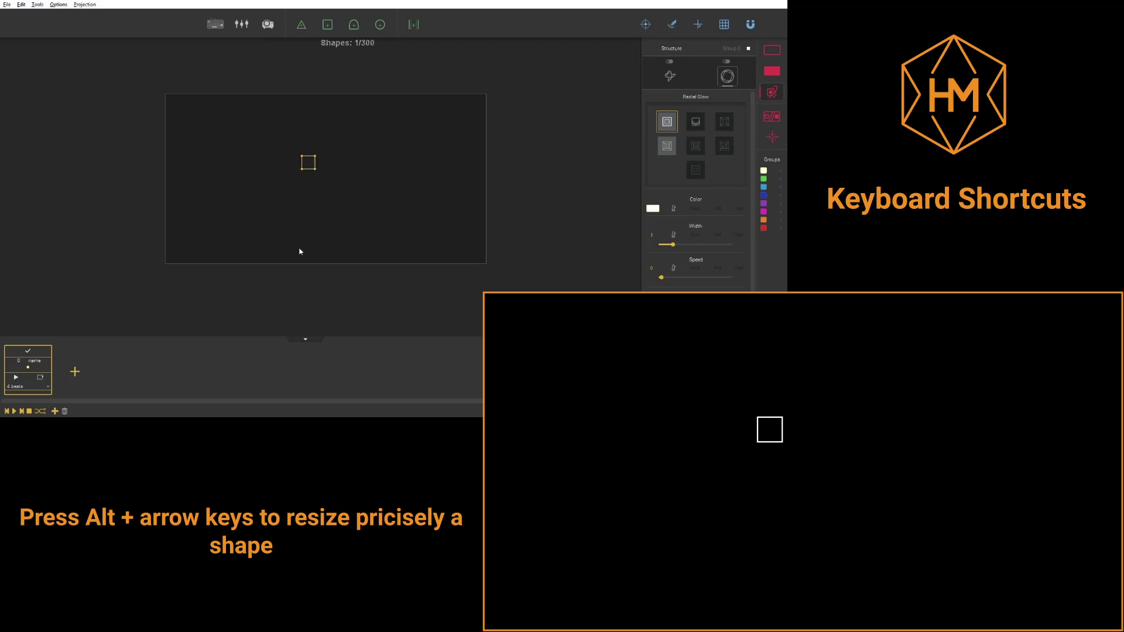
key("alt+Up")
key("alt+Up")
key("alt+Up")
key("alt+Up")
key("alt+Up")
key("alt+Up")
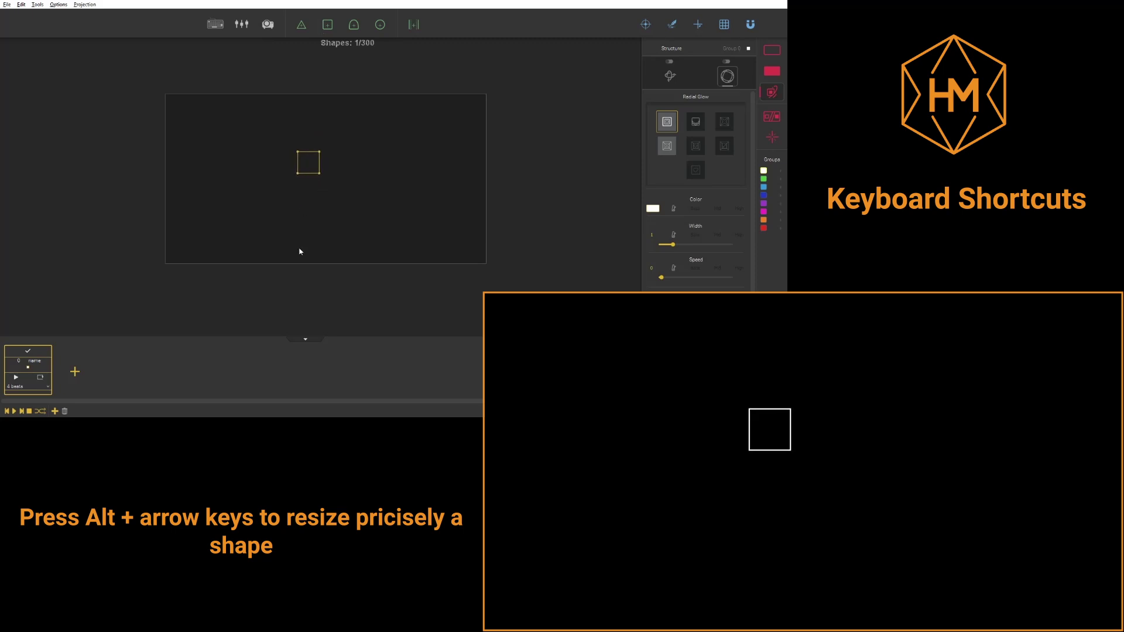
key("alt+Up")
key("alt+Up")
key("alt+Up")
key("alt+Up")
key("alt+Up")
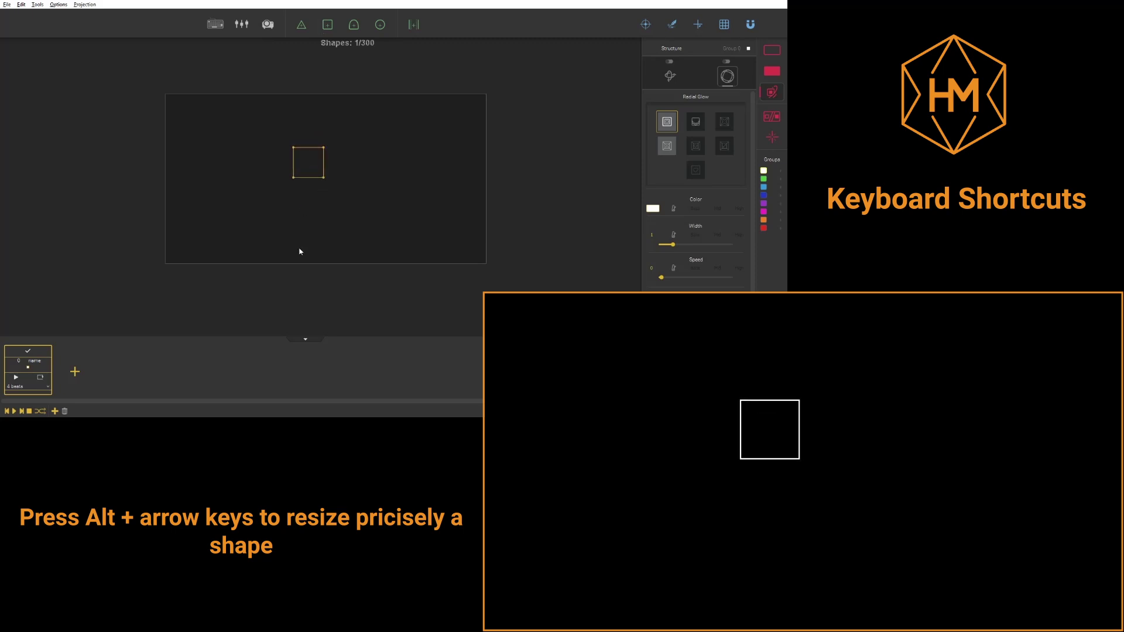
key("alt+Up")
key("alt+Down")
key("alt+Down")
key("alt+Down")
key("alt+Down")
key("alt+Down")
key("alt+Down")
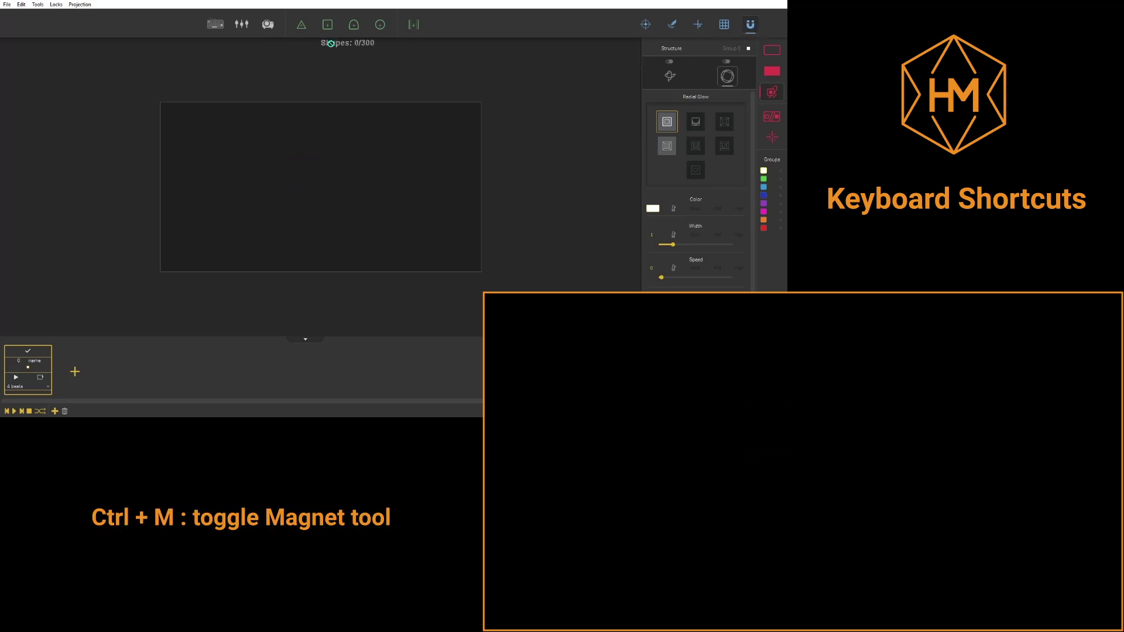
- Snap four squares into a row, then copy-paste rows to stack four rows
left_click(254, 148)
left_click(268, 145)
left_click_drag(269, 148, 287, 153)
left_click_drag(191, 120, 313, 178)
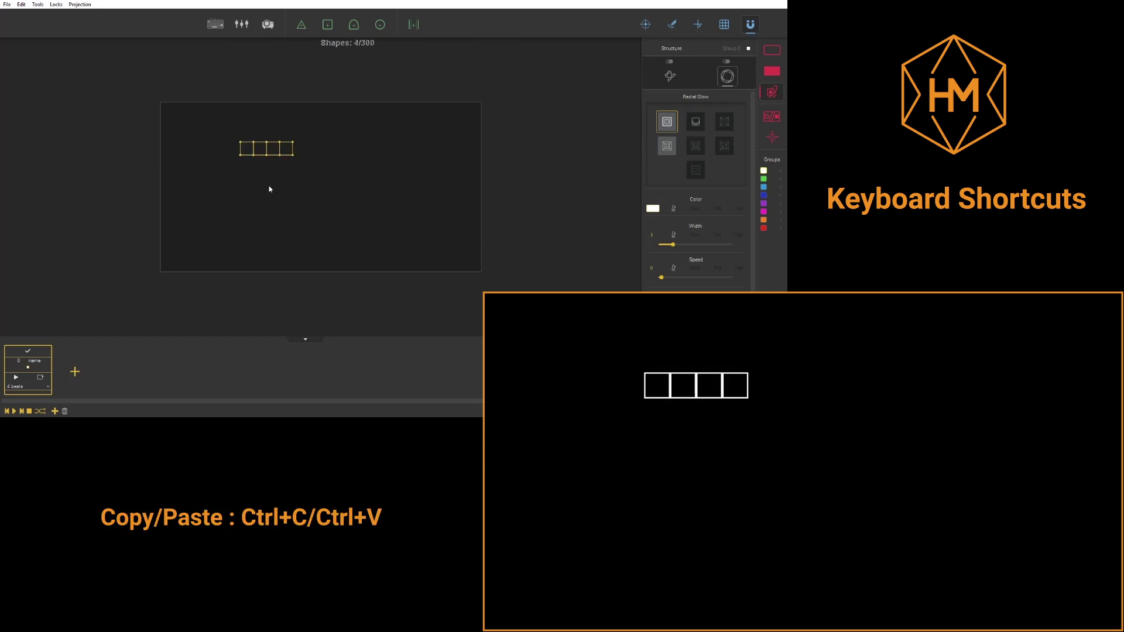
key("ctrl+c")
key("ctrl+v")
left_click_drag(270, 190, 270, 168)
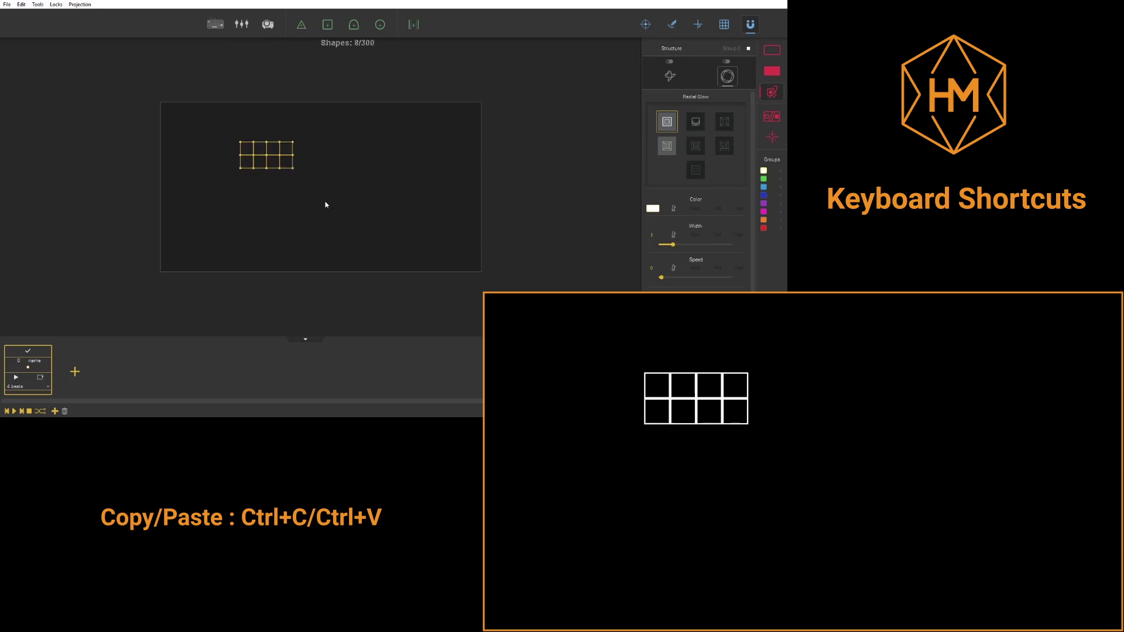
key("ctrl+c")
key("ctrl+v")
left_click_drag(275, 198, 270, 184)
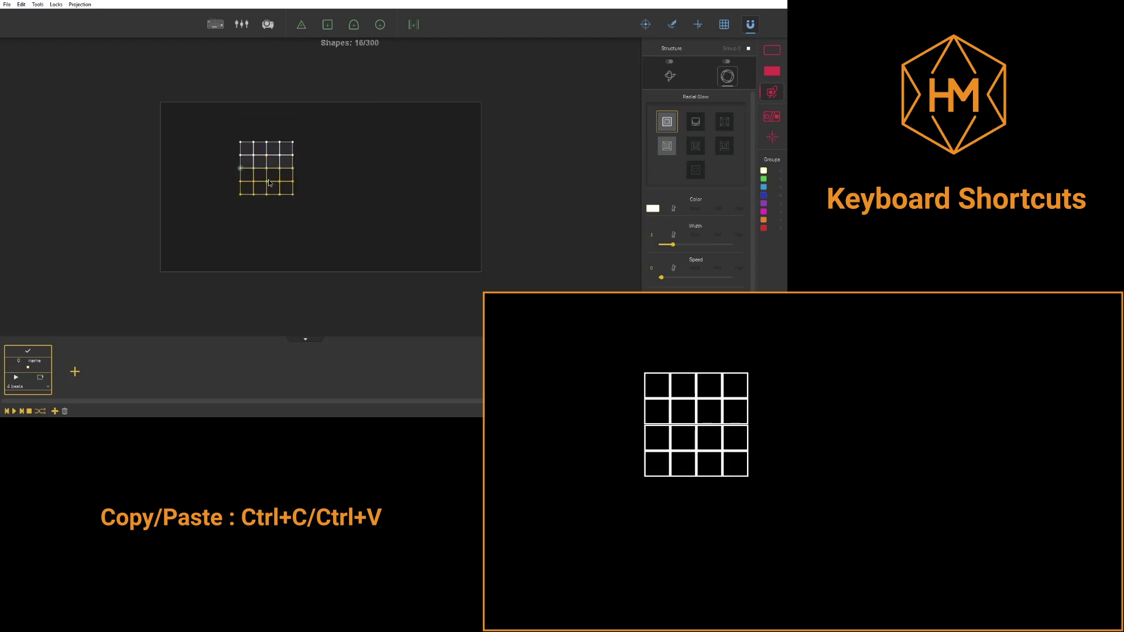
- Select the whole grid, move it right, rescale it and squash it vertically
left_click_drag(209, 104, 340, 204)
left_click_drag(275, 177, 322, 181)
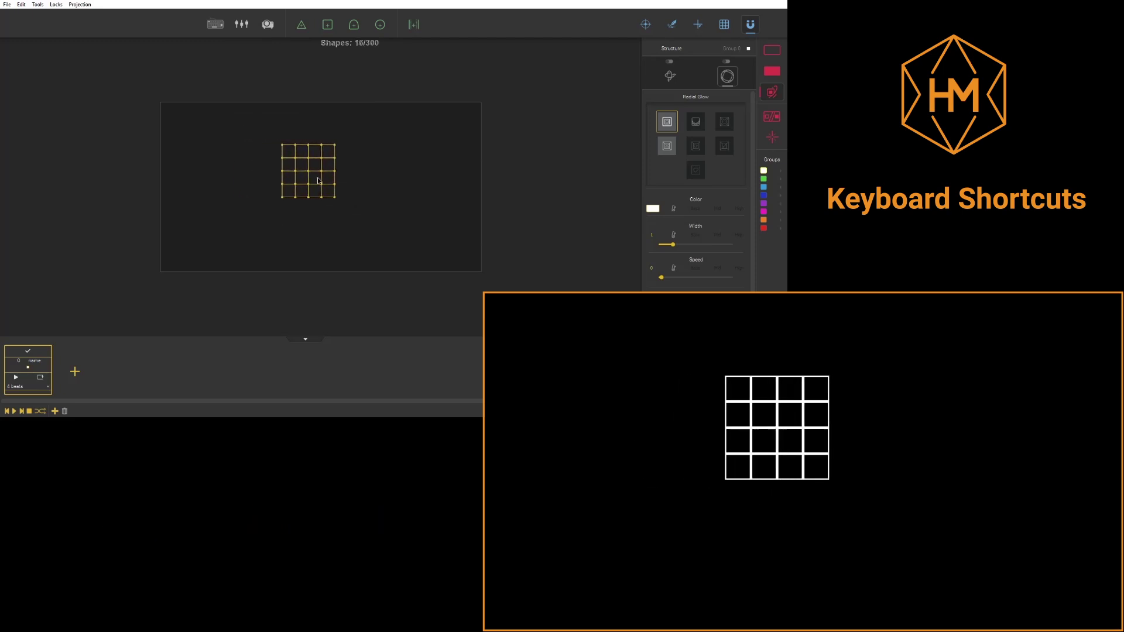
left_click_drag(336, 196, 327, 203, "alt")
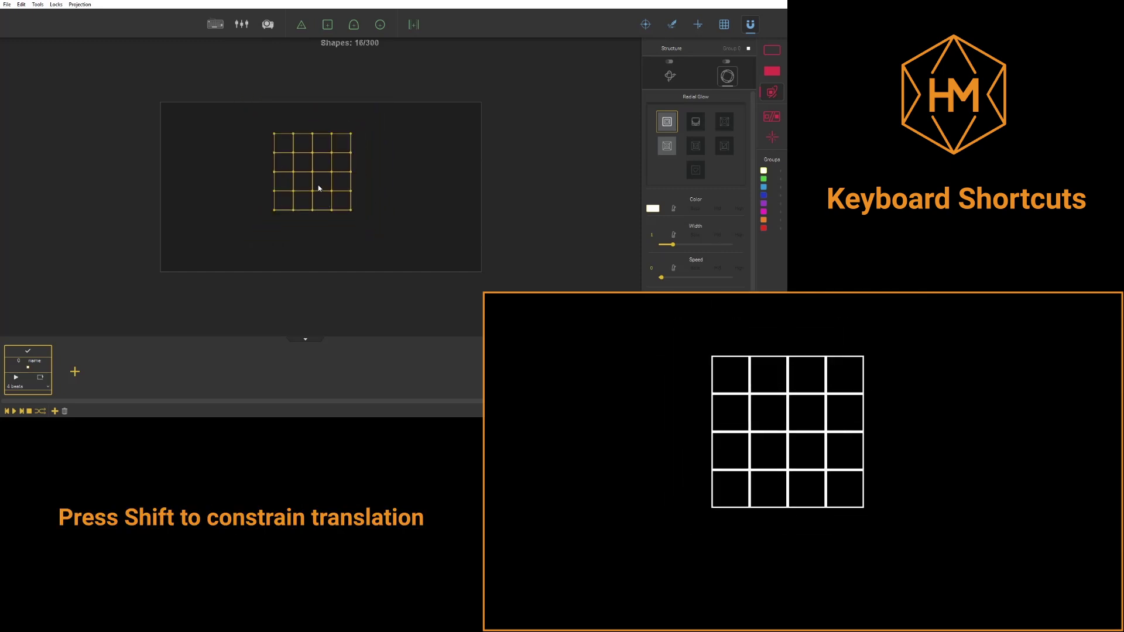
left_click_drag(319, 186, 314, 157, "shift")
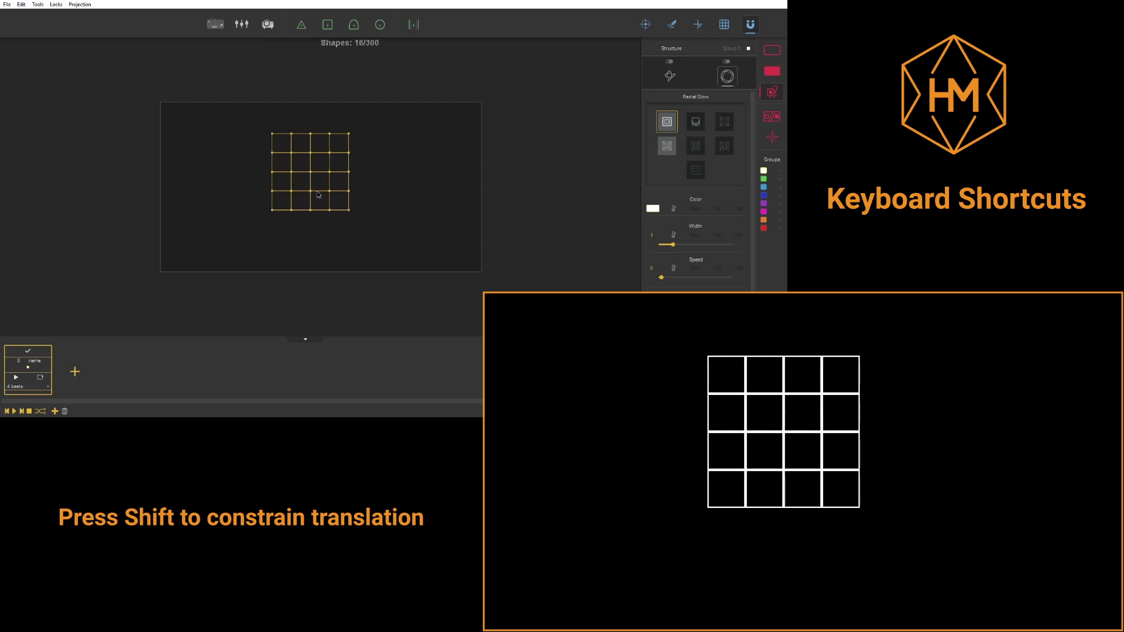
mouse_move(314, 157)
left_mouse_down("shift")
mouse_move(318, 186)
mouse_move(337, 195)
left_mouse_up("shift")
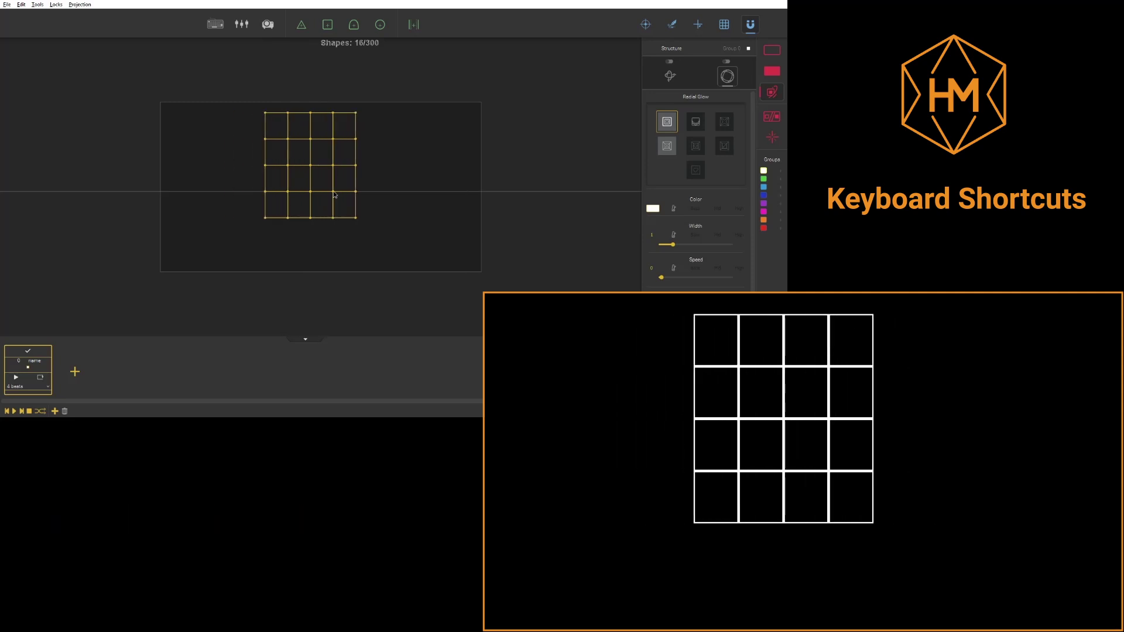
left_click_drag(329, 183, 335, 196)
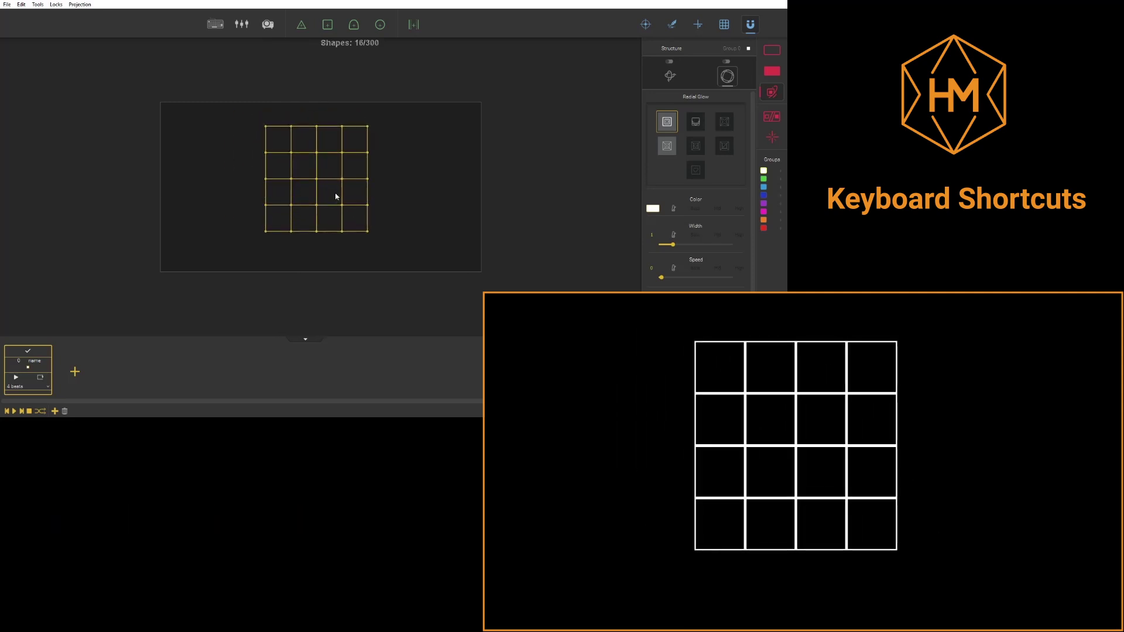
- Turn on Radial Glow for the grid and move the glow centre to the right
left_click(434, 214)
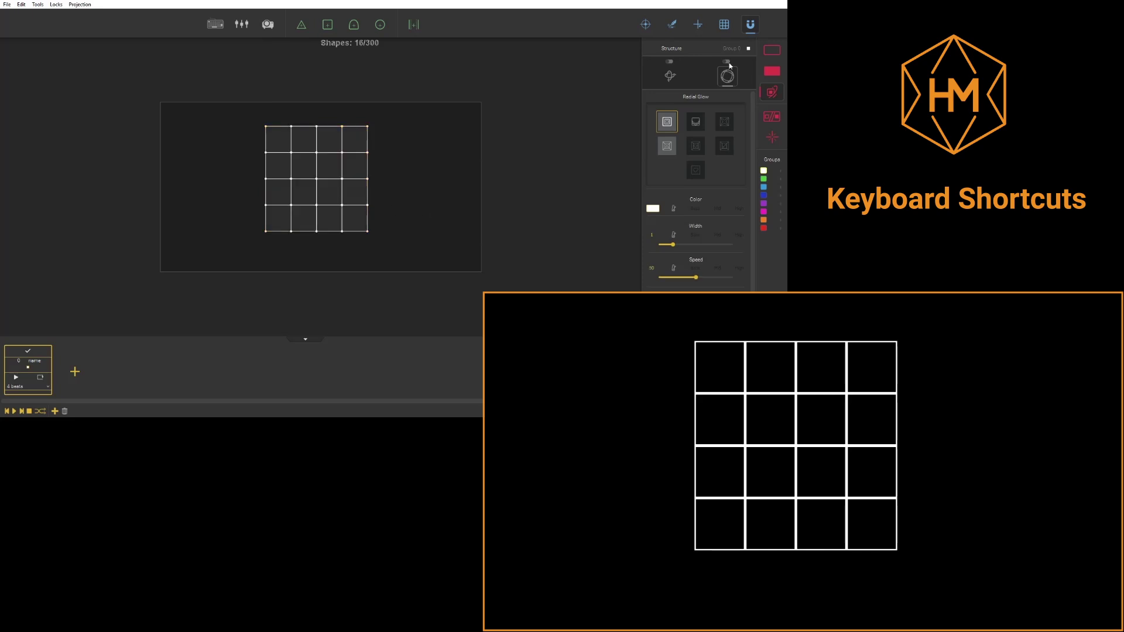
left_click(728, 72)
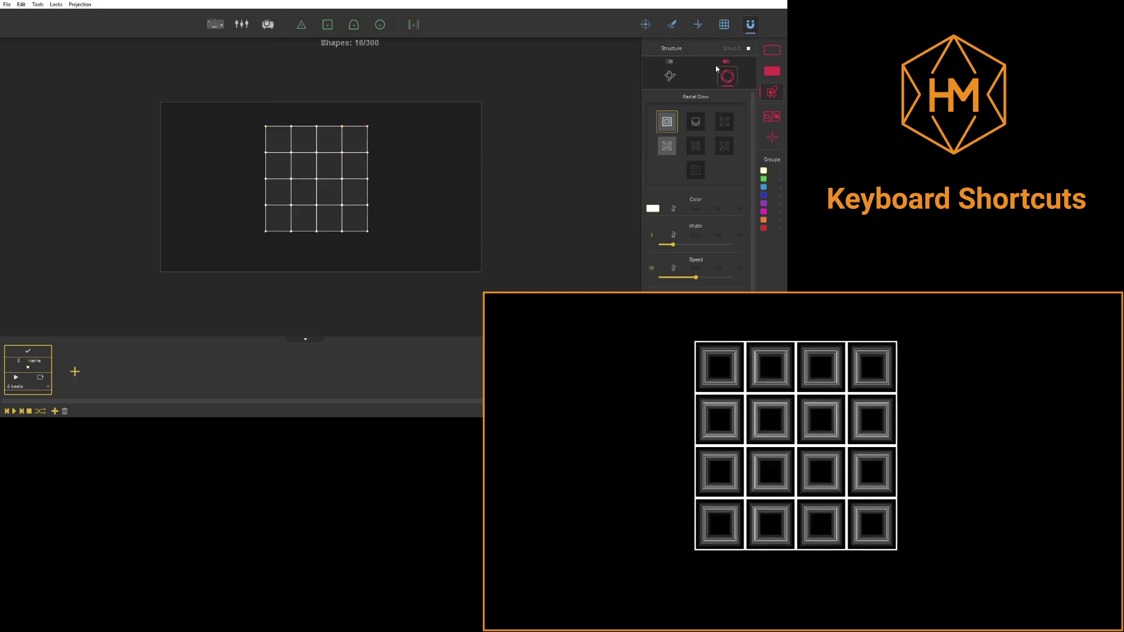
left_click_drag(264, 101, 416, 290)
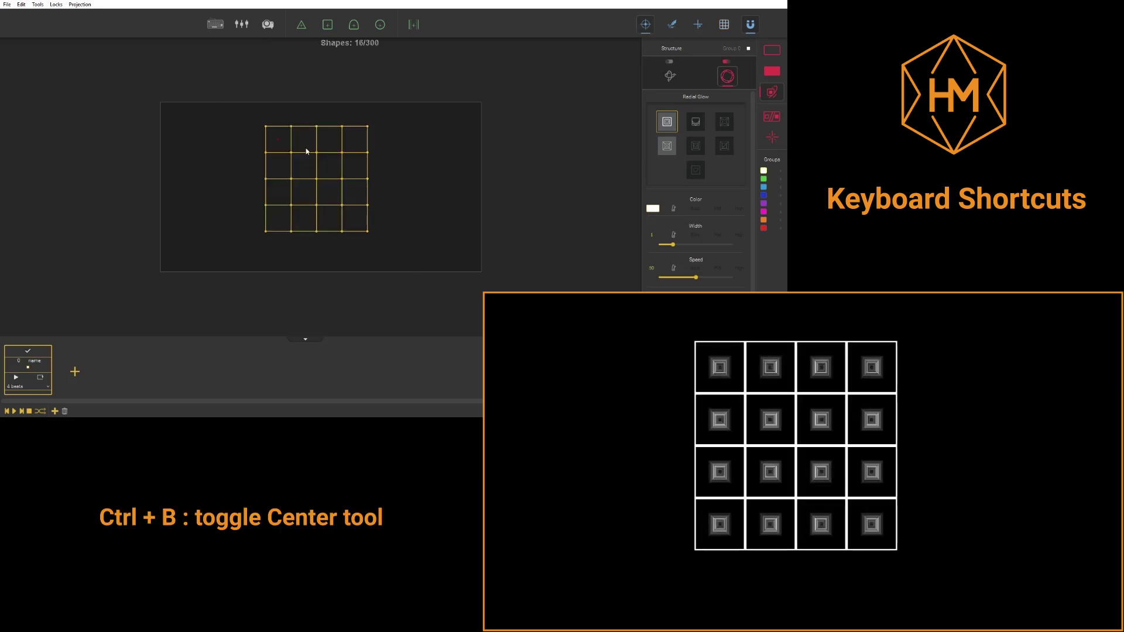
key("ctrl+b")
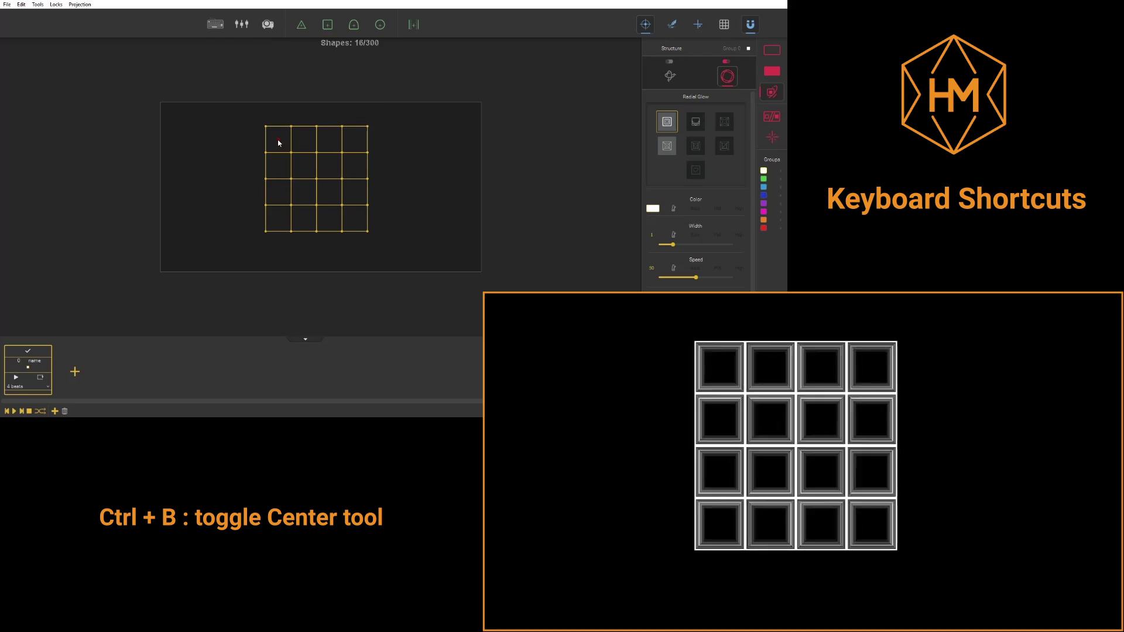
mouse_move(279, 143)
left_mouse_down()
mouse_move(403, 131)
mouse_move(327, 177)
left_mouse_up()
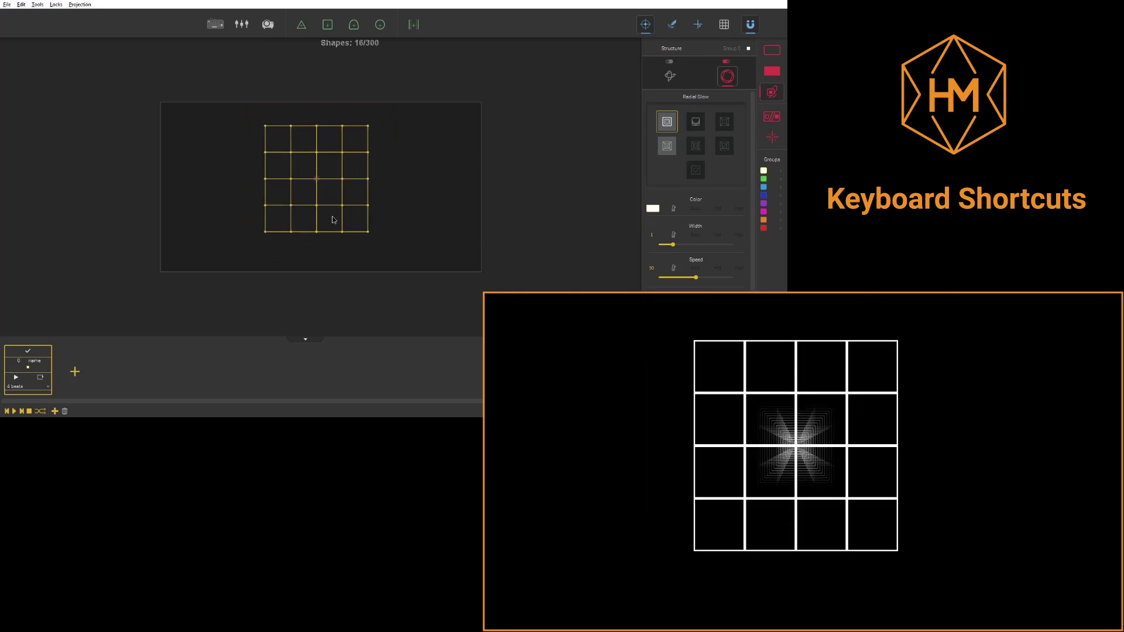
scroll(333, 220, "down", 2)
- Draw a free-form pentagon beside the grid, then select and delete it
key("ctrl+f")
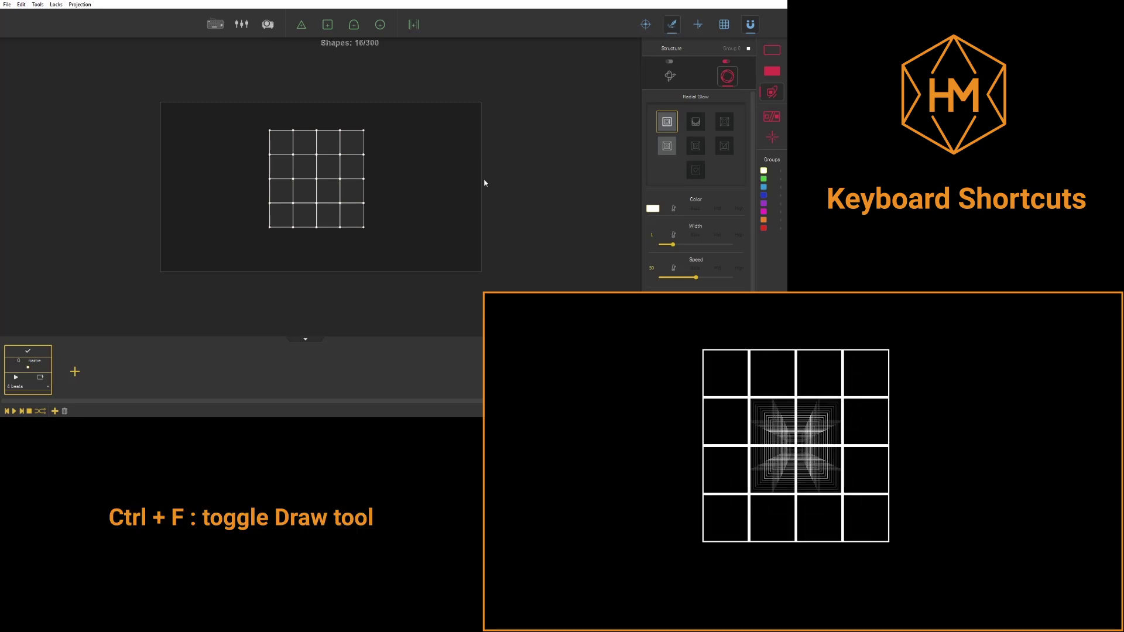
left_click(416, 134)
left_click(453, 165)
left_click(462, 226)
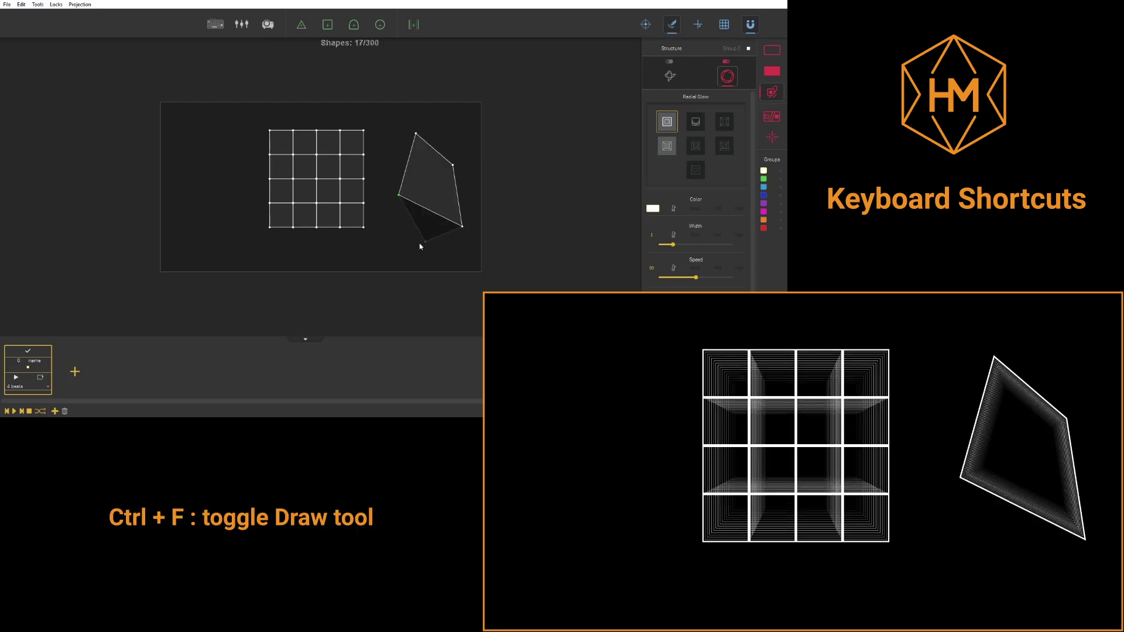
left_click(404, 246)
key("ctrl+f")
left_click(439, 195)
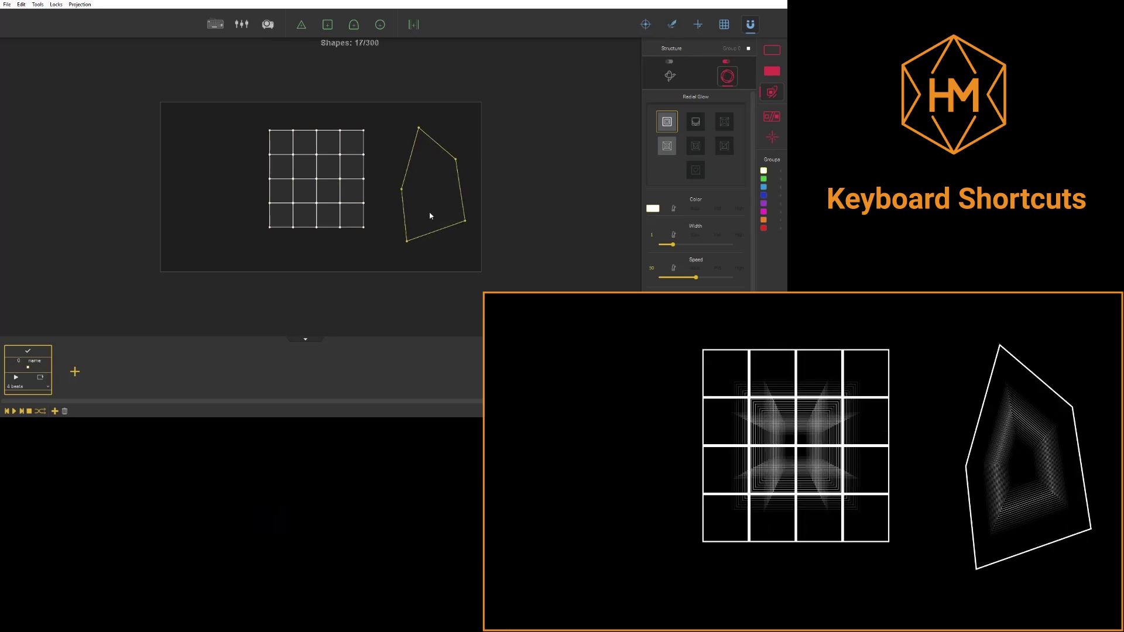
key("Delete")
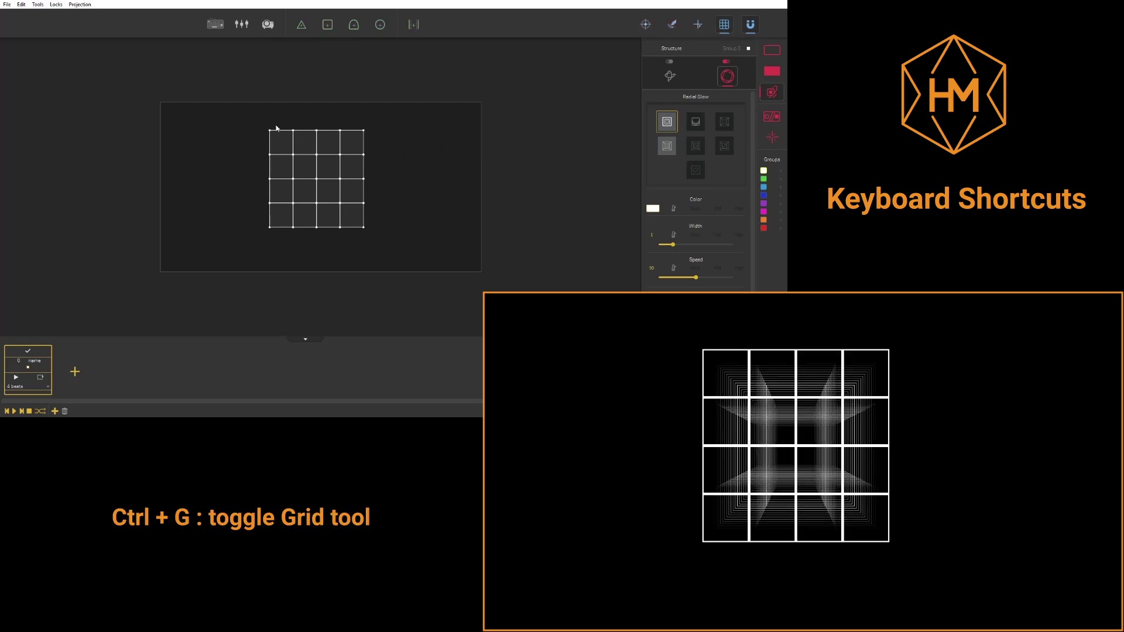
- Skew the grid by pulling the warp frame's left corners, then exit and revert to plain squares
left_click_drag(246, 115, 401, 253)
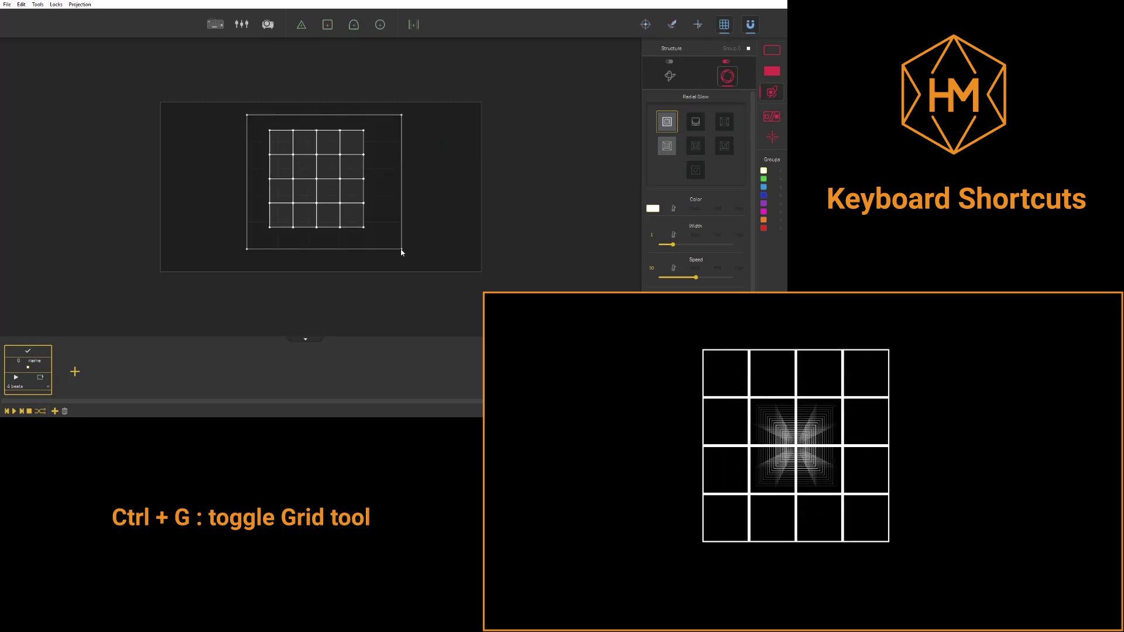
left_click_drag(247, 115, 274, 143)
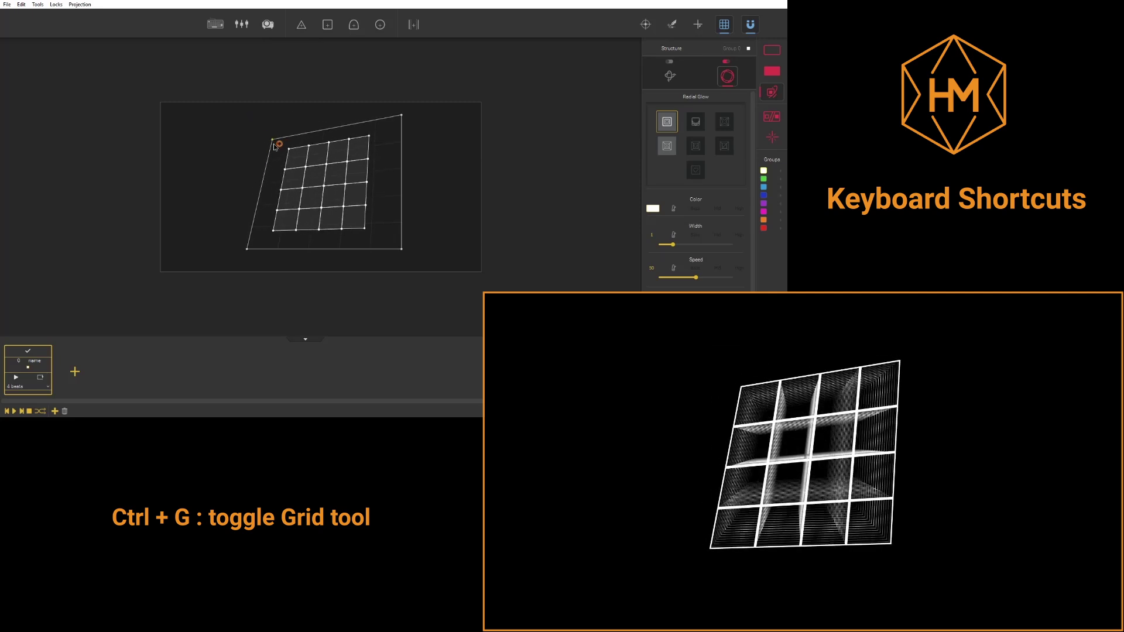
left_click_drag(247, 249, 269, 222)
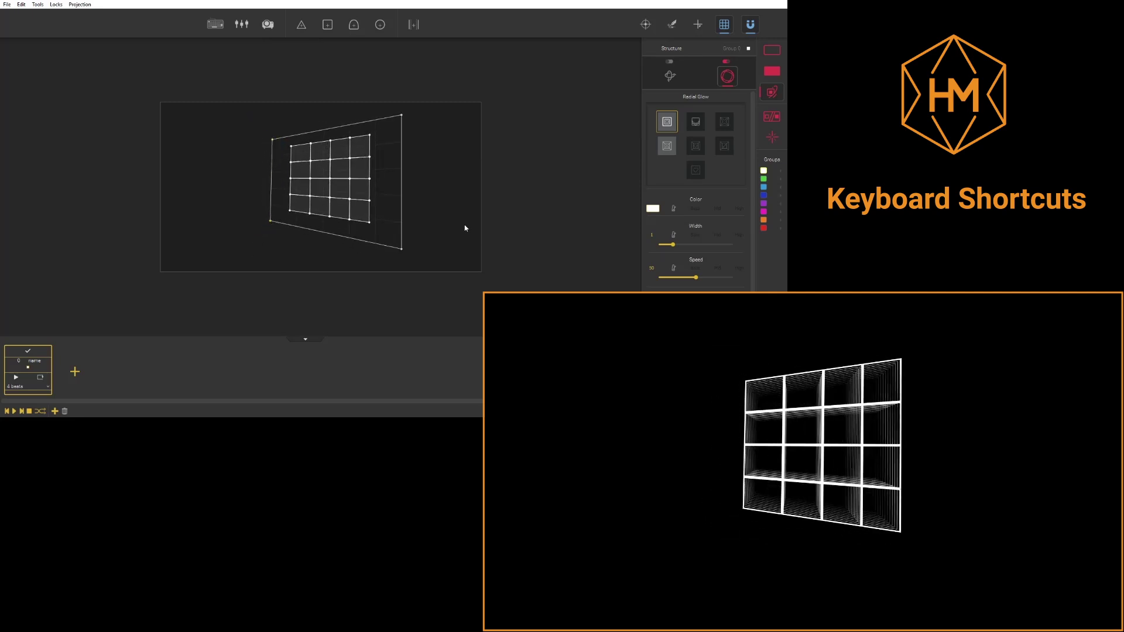
key("Escape")
key("ctrl+r")
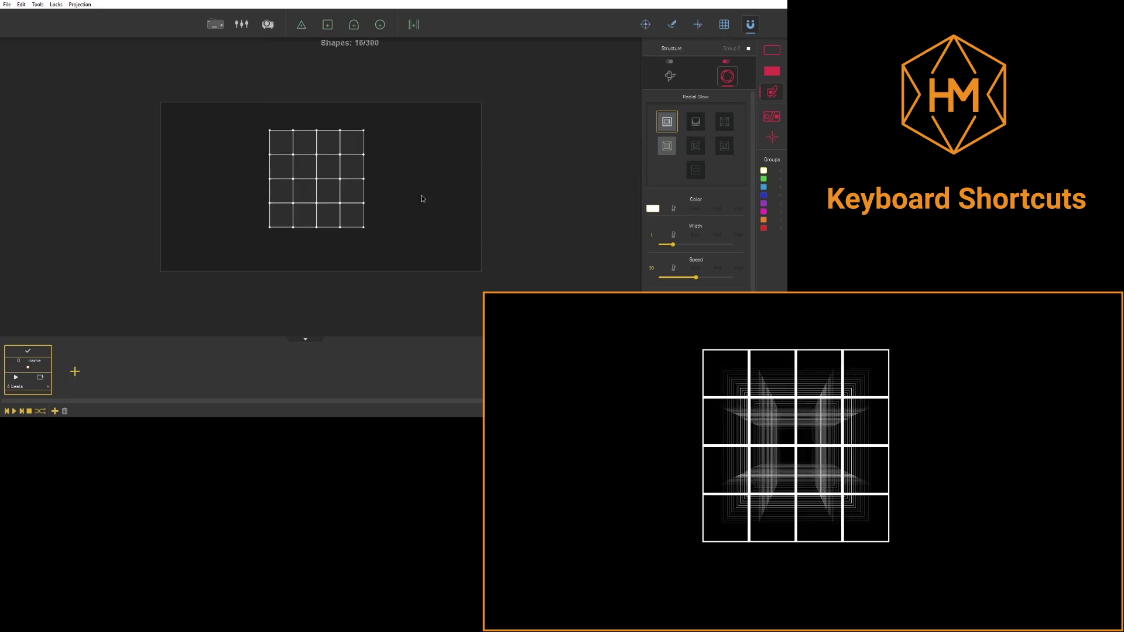
- Add mirrored grid copies right, left, below and above, then select all five grids
left_click_drag(232, 112, 400, 259)
scroll(349, 219, "up", 2)
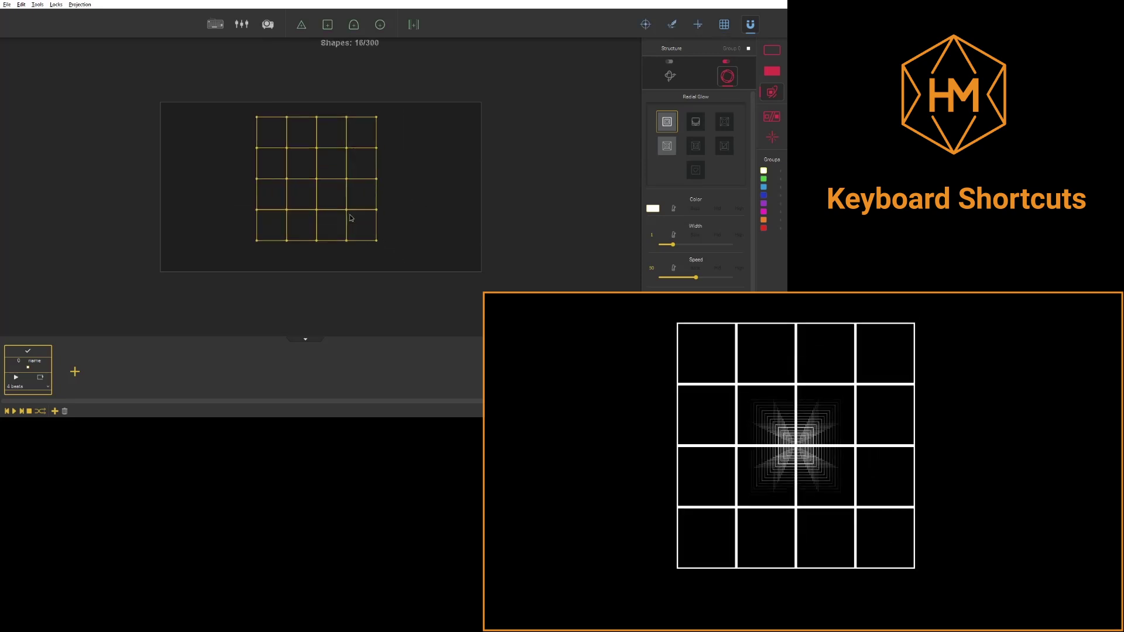
scroll(350, 218, "down", 2)
scroll(340, 209, "down", 2)
scroll(334, 202, "down", 1)
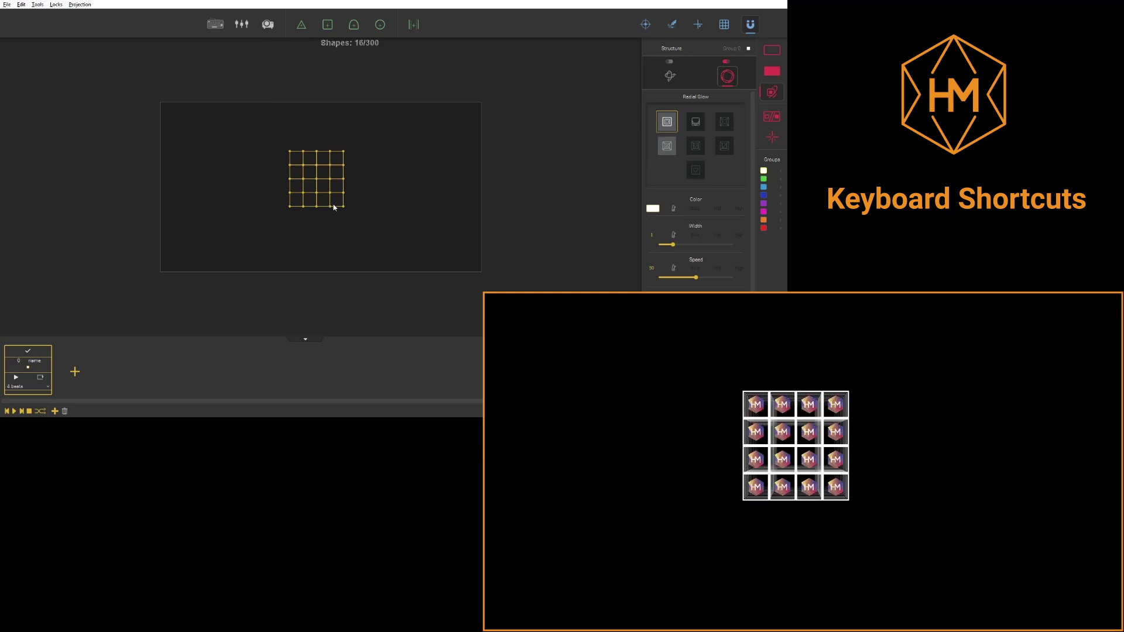
scroll(328, 201, "down", 2)
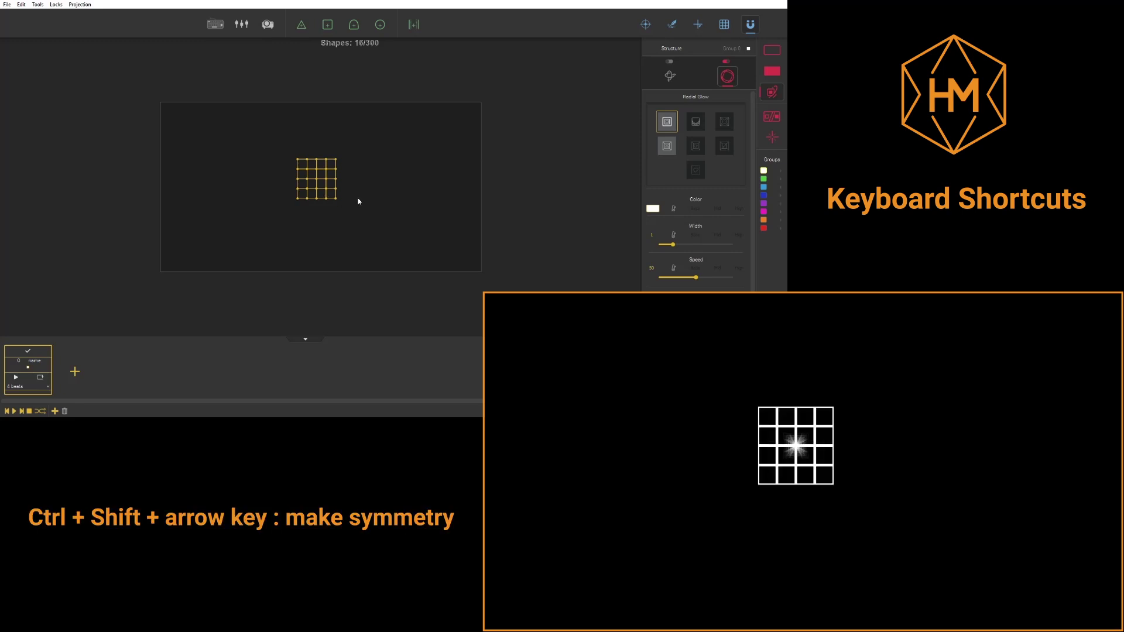
key("ctrl+shift+Right")
key("ctrl+shift+Left")
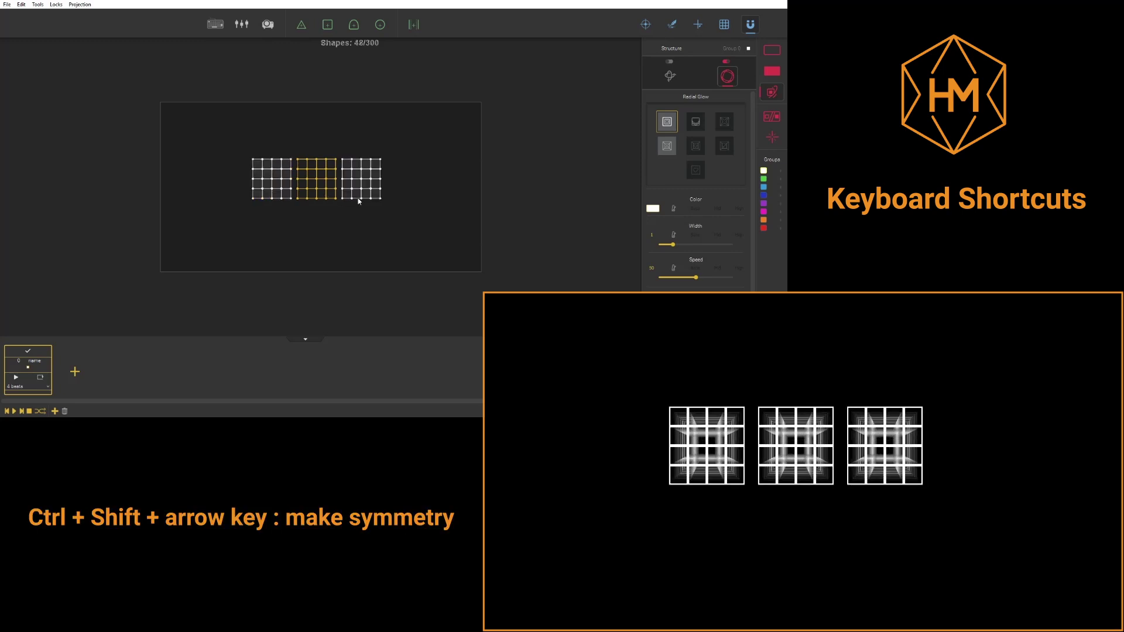
key("ctrl+shift+Down")
key("ctrl+shift+Up")
left_click(393, 161)
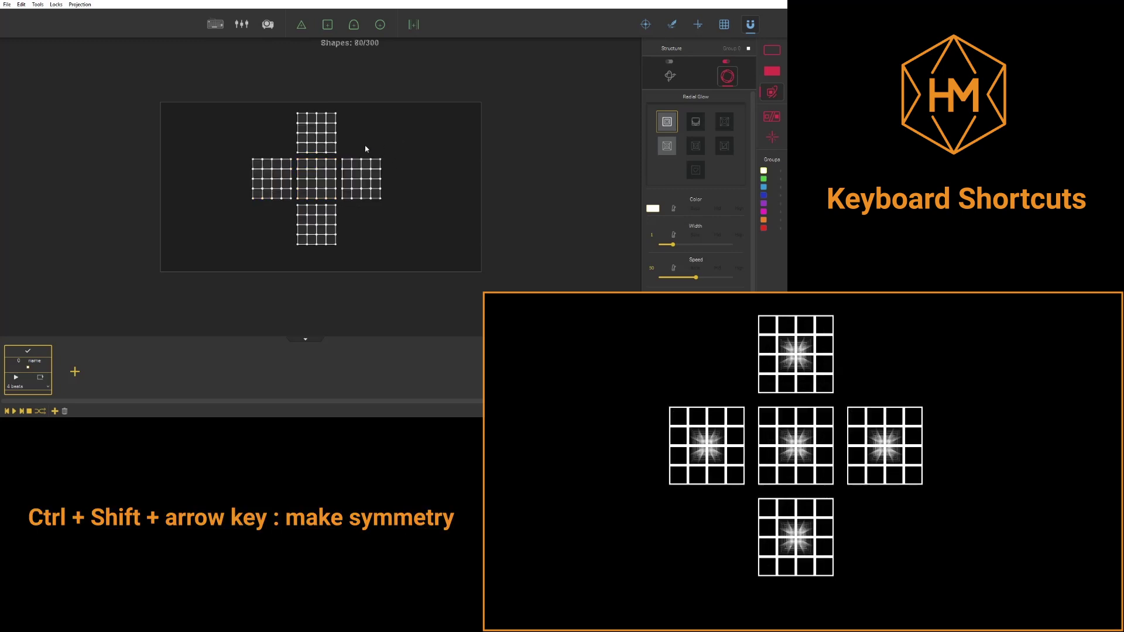
left_click_drag(393, 207, 422, 264)
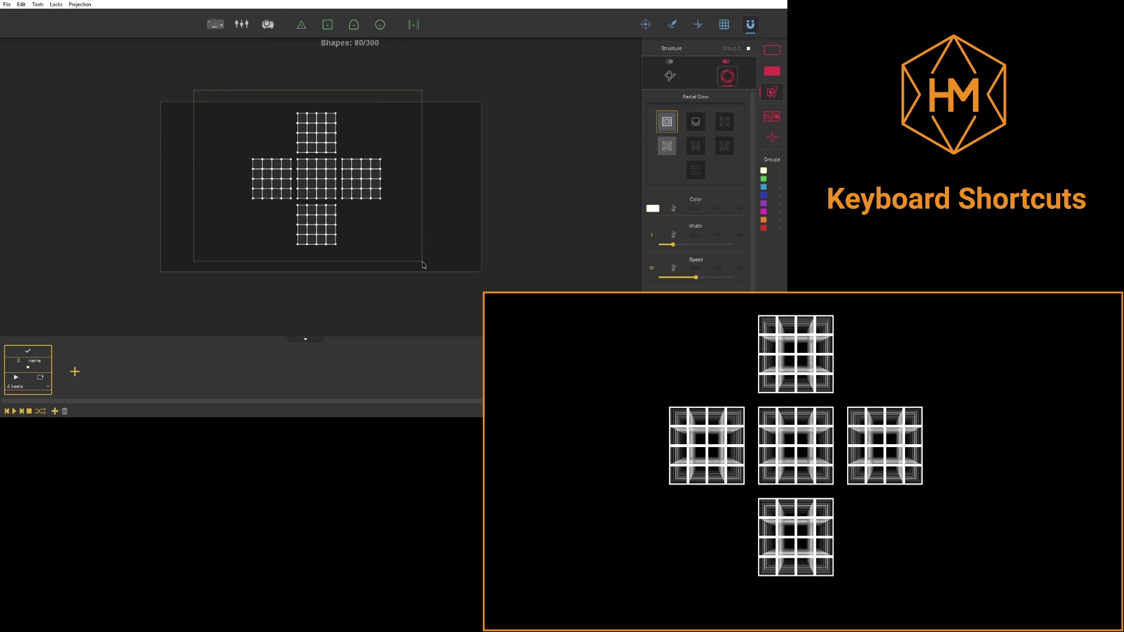
left_click_drag(421, 265, 417, 252)
- Rotate the cross of grids twice, then select every grid and delete them
key("ctrl+r")
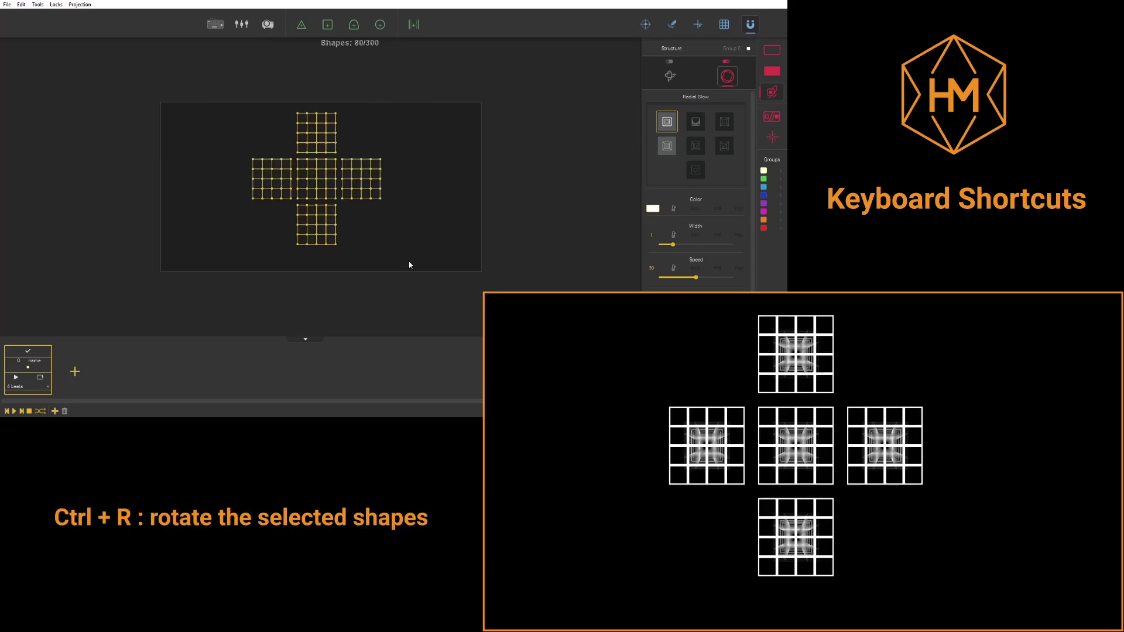
key("ctrl+r")
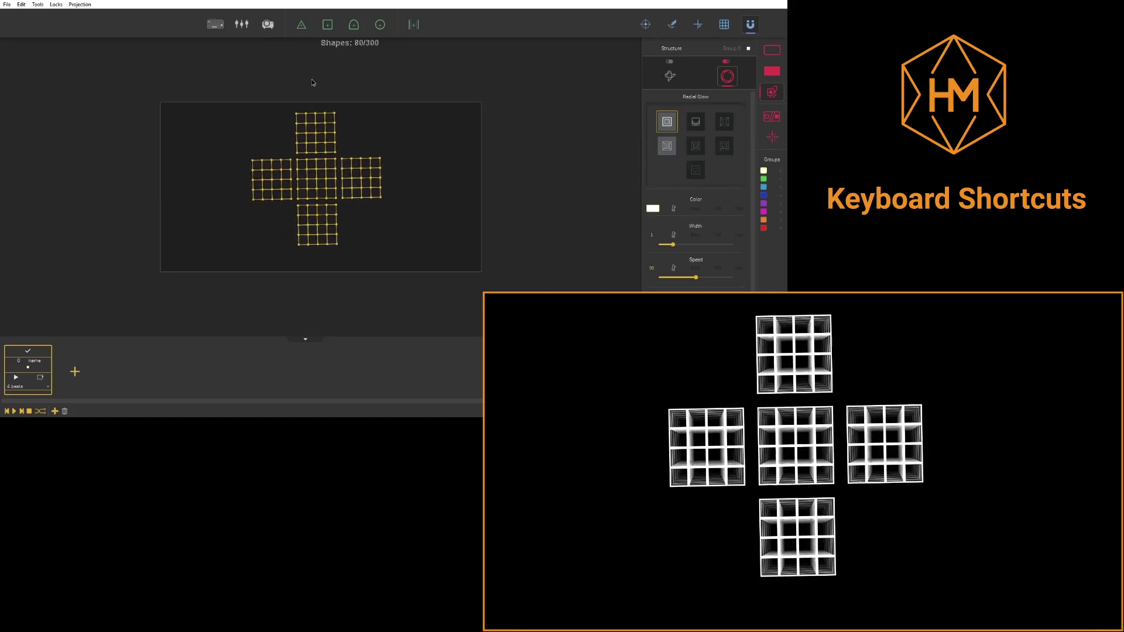
left_click(424, 177)
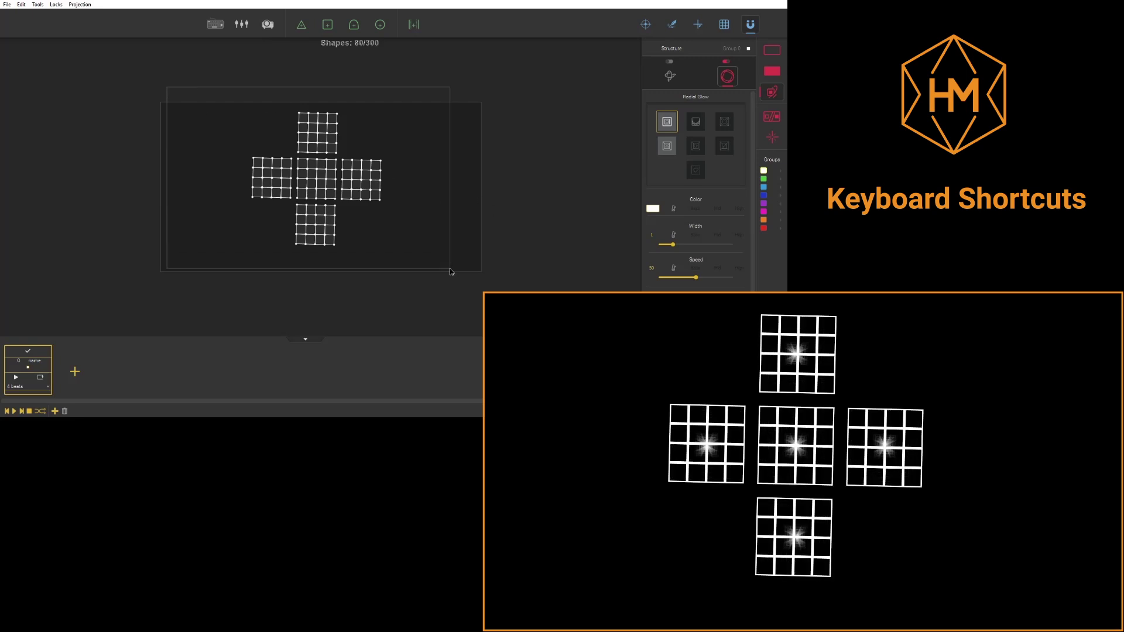
left_click_drag(166, 95, 448, 262)
key("Delete")
- Place five small squares in a horizontal row and add a second sequence
left_click(328, 23)
left_click(237, 182)
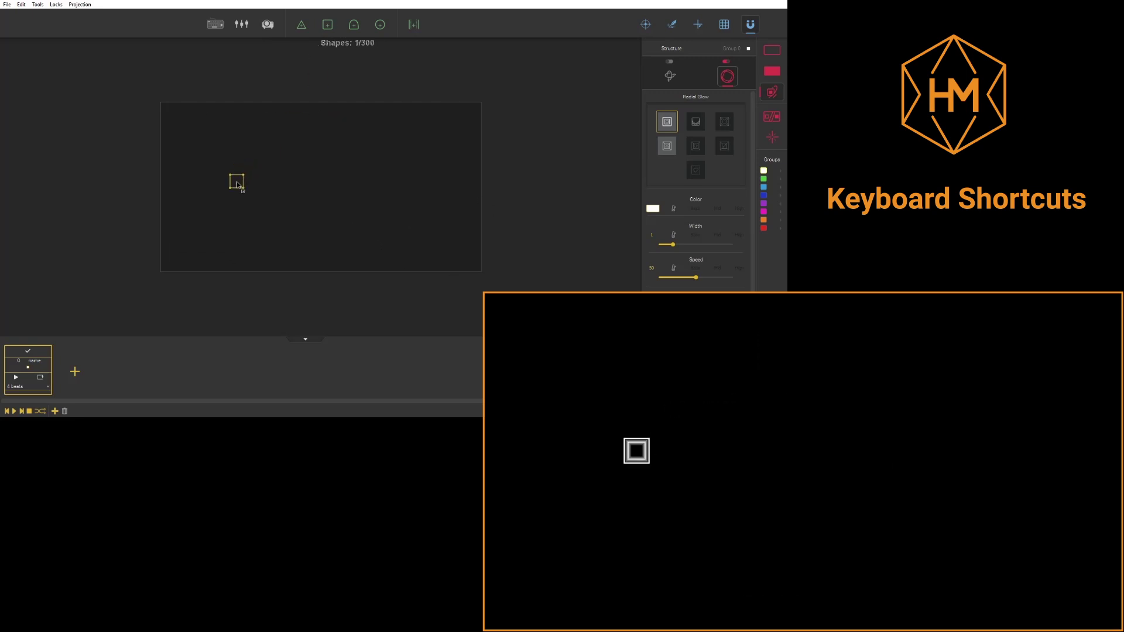
left_click(277, 182)
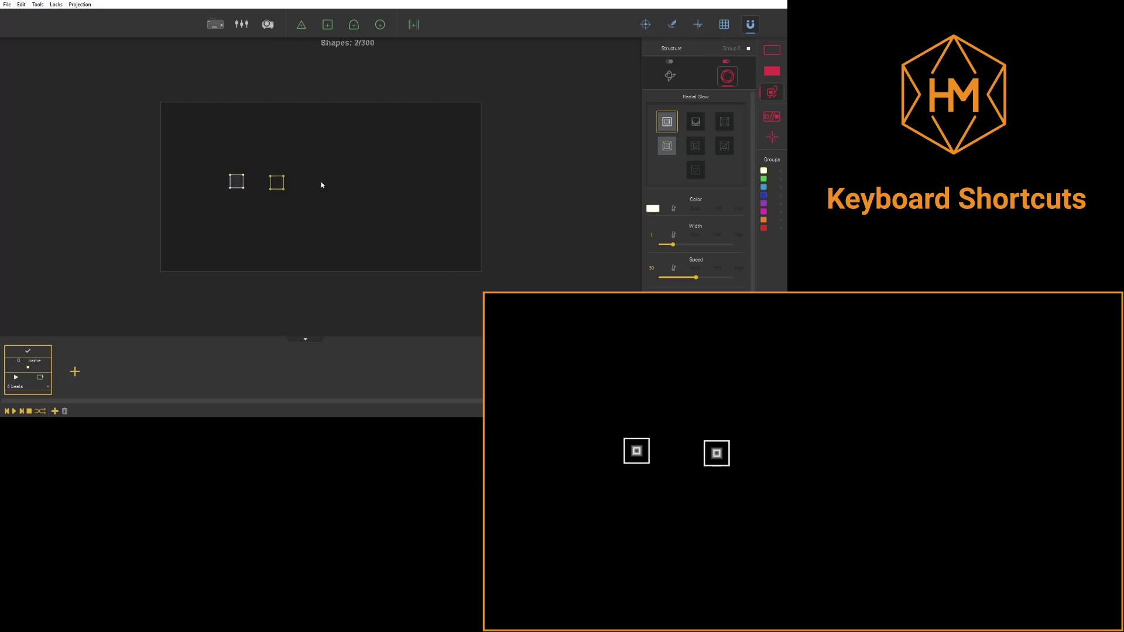
left_click(310, 182)
left_click(350, 181)
left_click(393, 181)
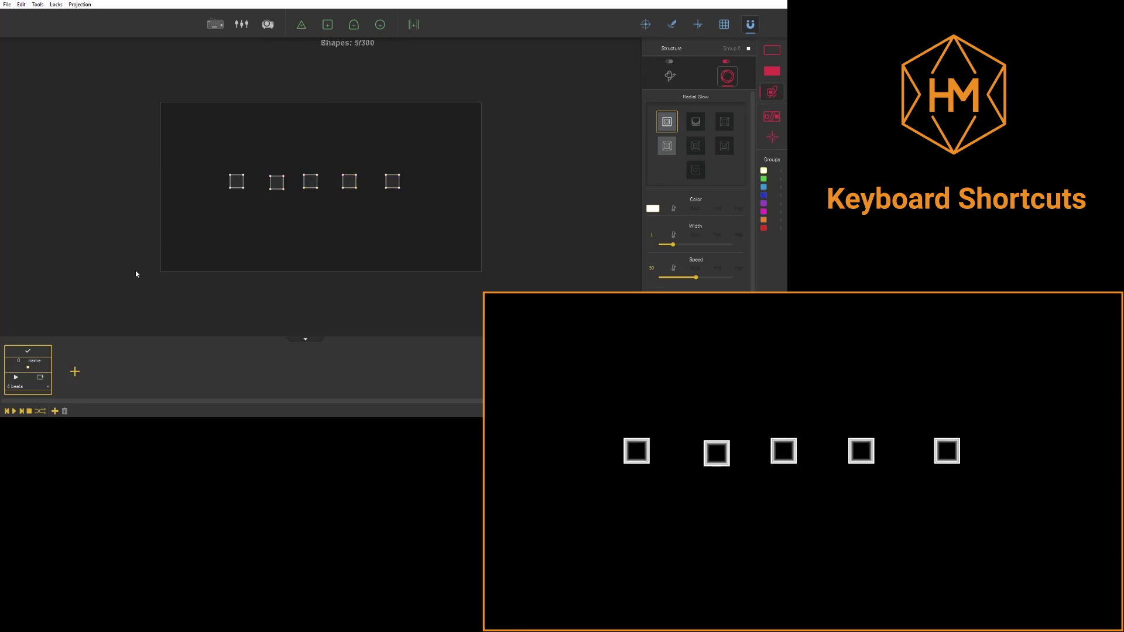
key("ctrl+n")
- Apply Elastic Position with structure lines, add a third sequence, and cycle between sequences
left_click(668, 147)
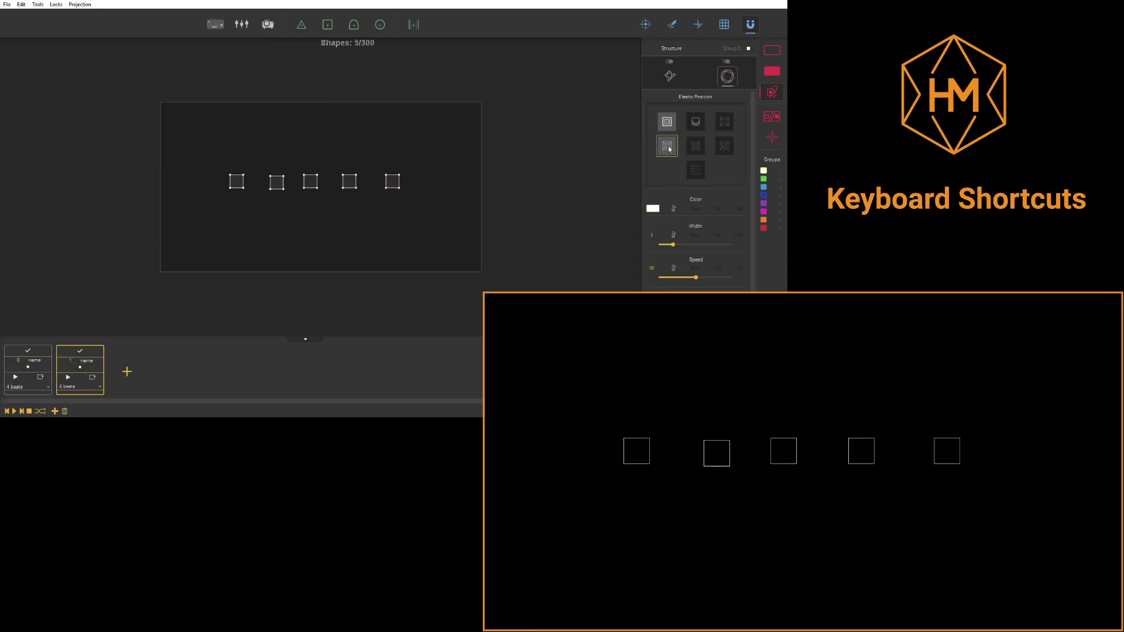
left_click(728, 77)
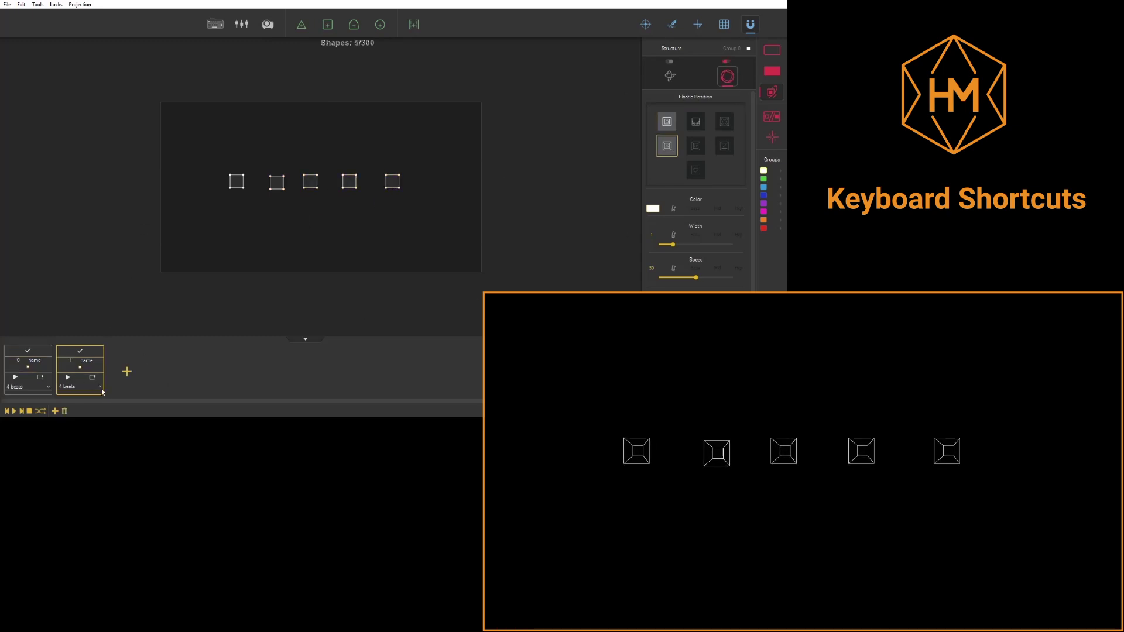
key("Tab")
key("shift+Tab")
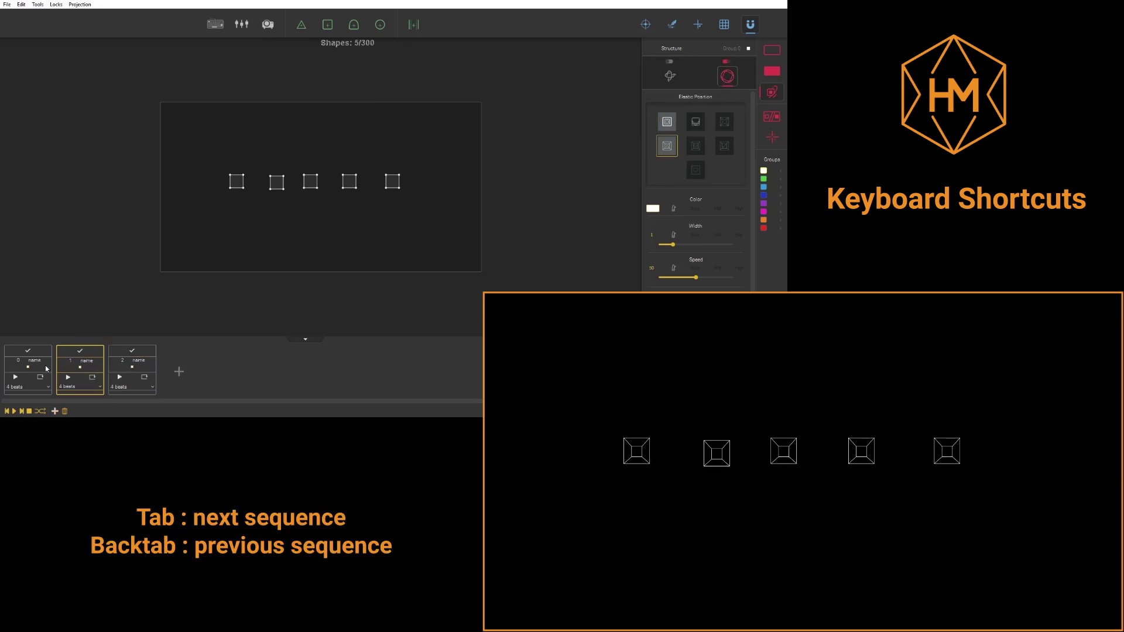
key("shift+Tab")
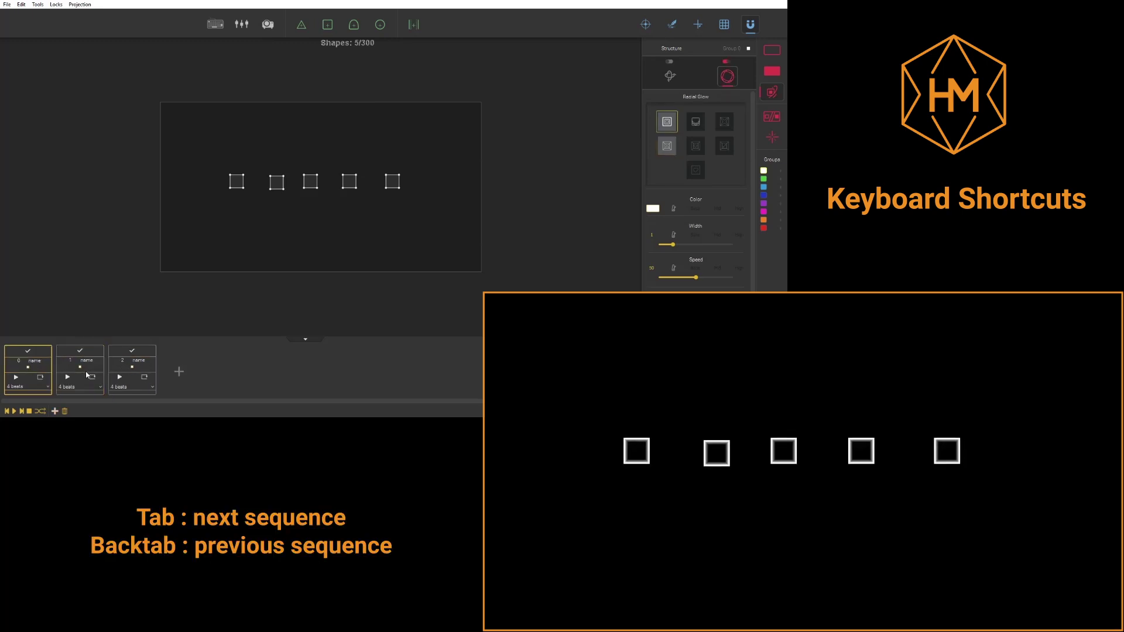
key("Tab")
key("Tab")
- Return to the first sequence and try multi-selecting and single-selecting the sequence cards
key("shift+Tab")
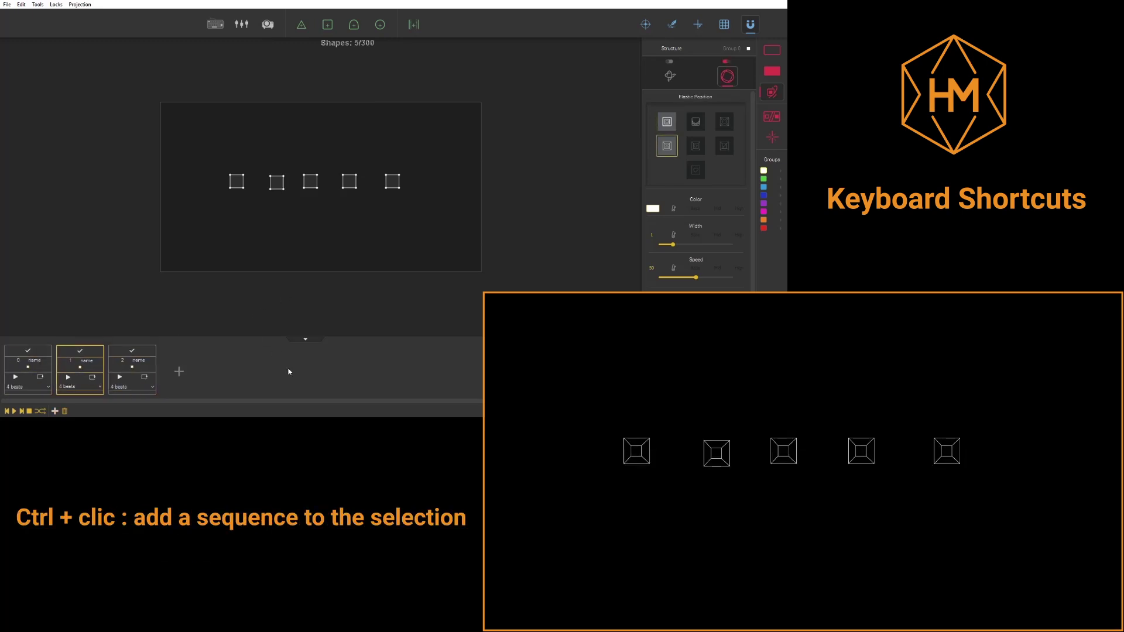
key("shift+Tab")
left_click(81, 372, "ctrl")
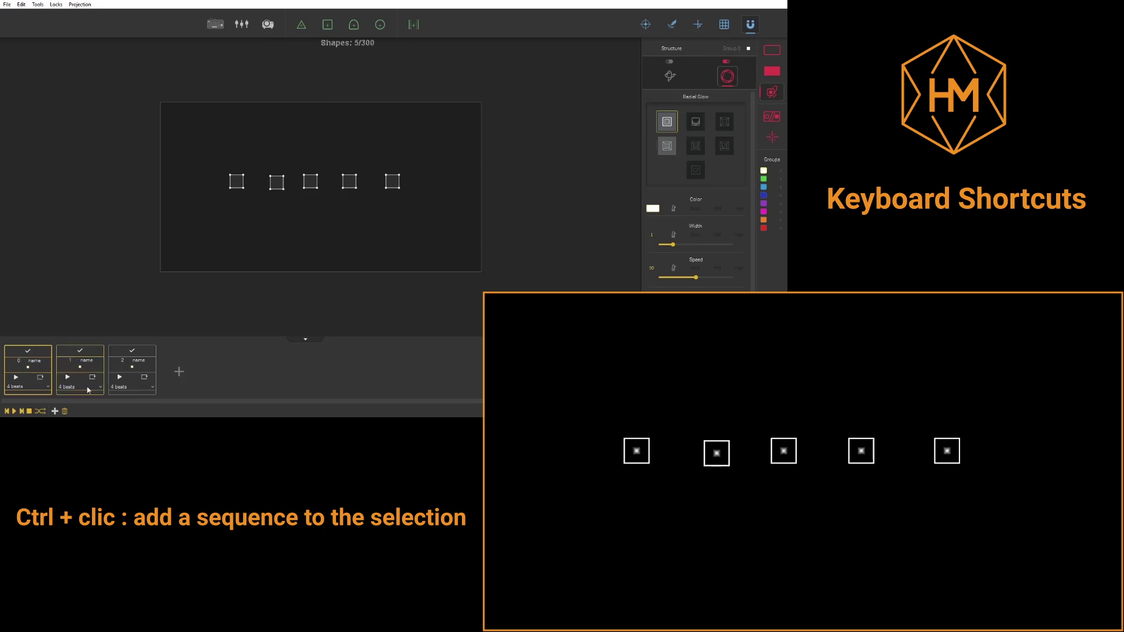
left_click(134, 378)
left_click(64, 369, "shift")
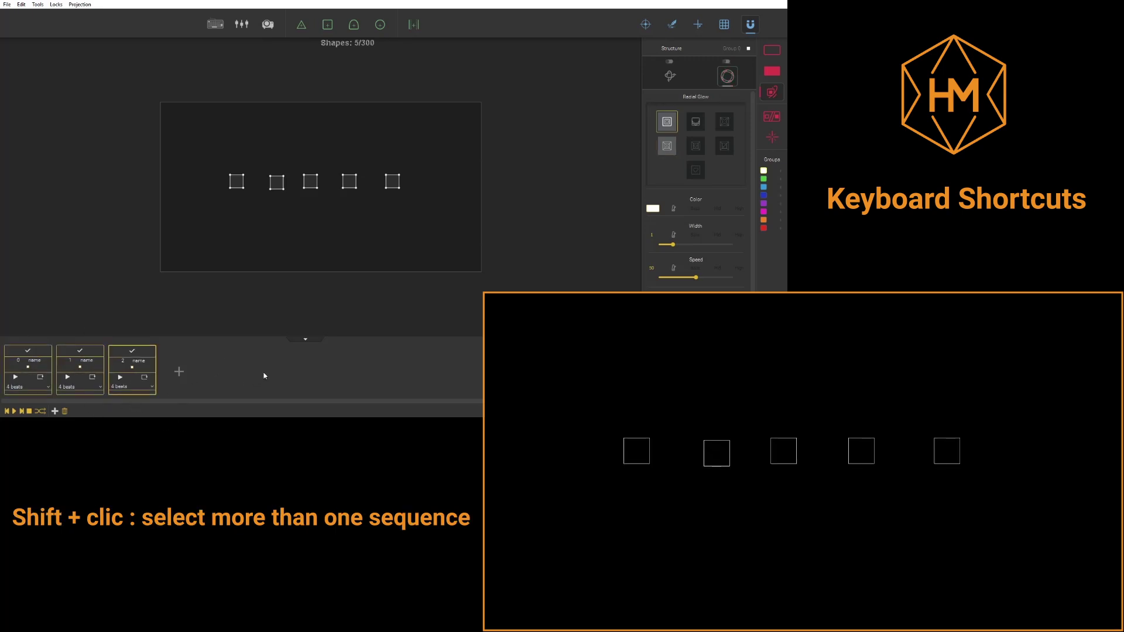
left_click(88, 368)
left_click(124, 365)
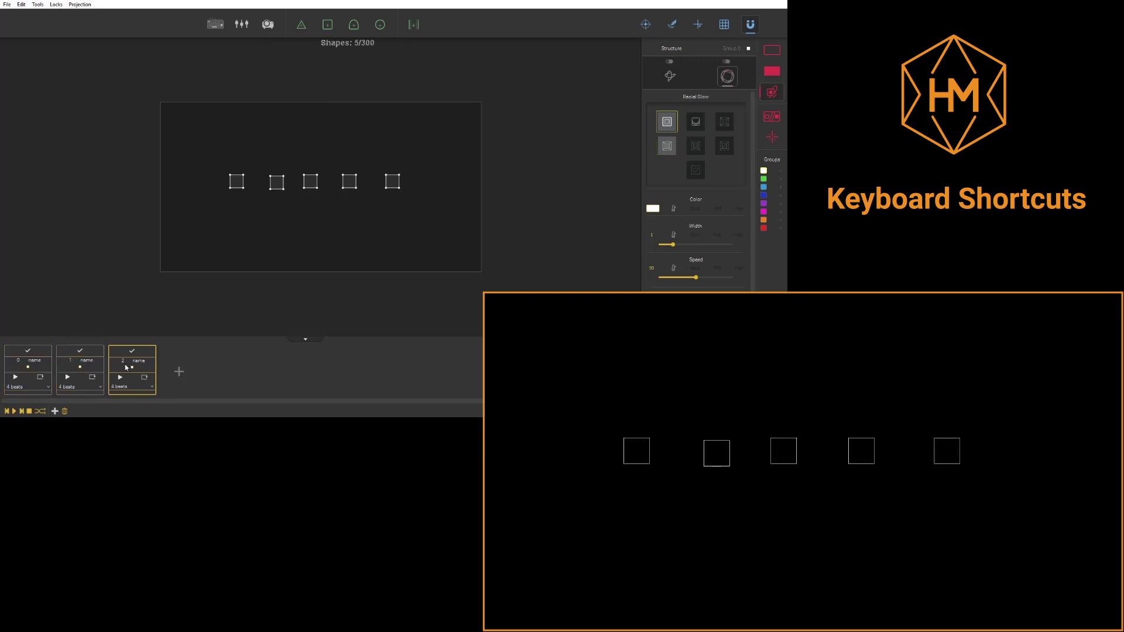
- Select the sequence cards and delete the third and second sequences
left_click(94, 373)
left_click(27, 368)
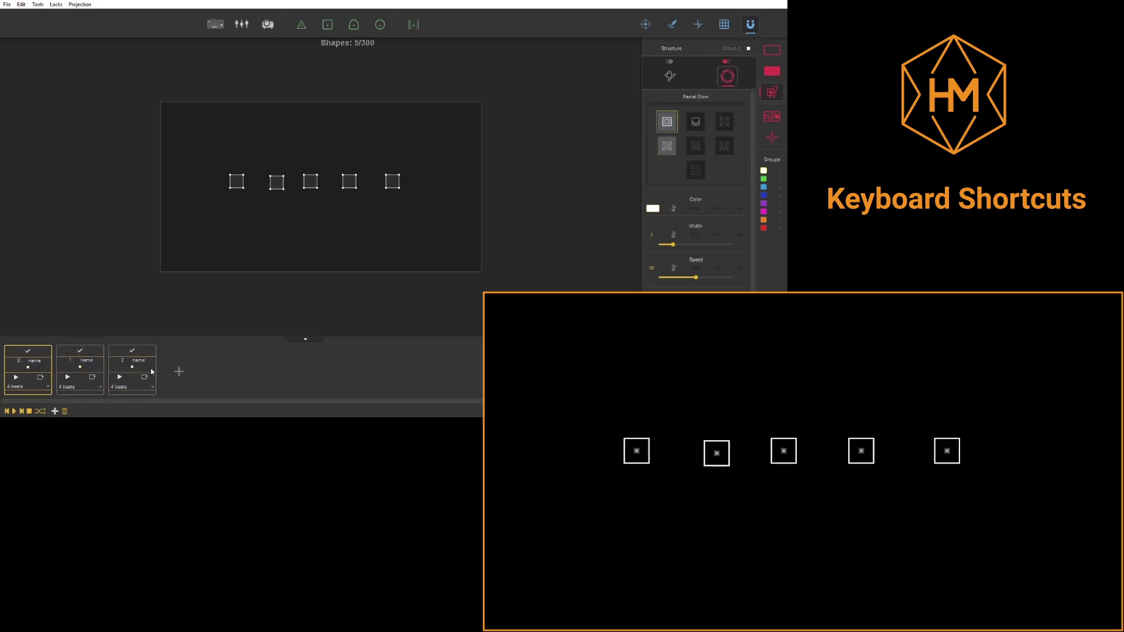
left_click(132, 367)
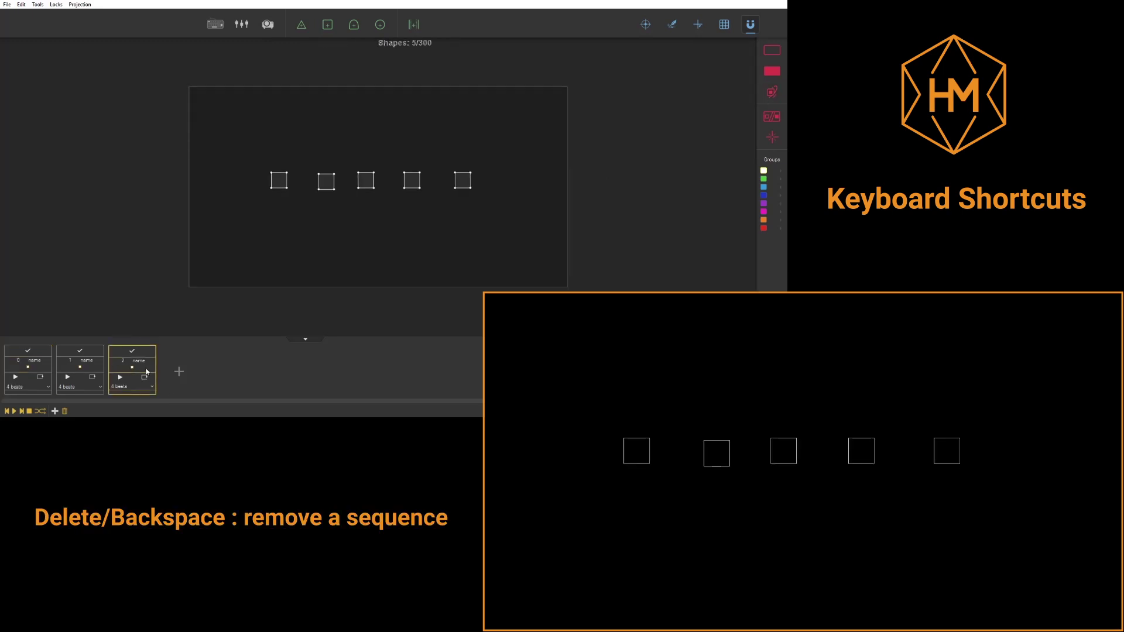
key("Delete")
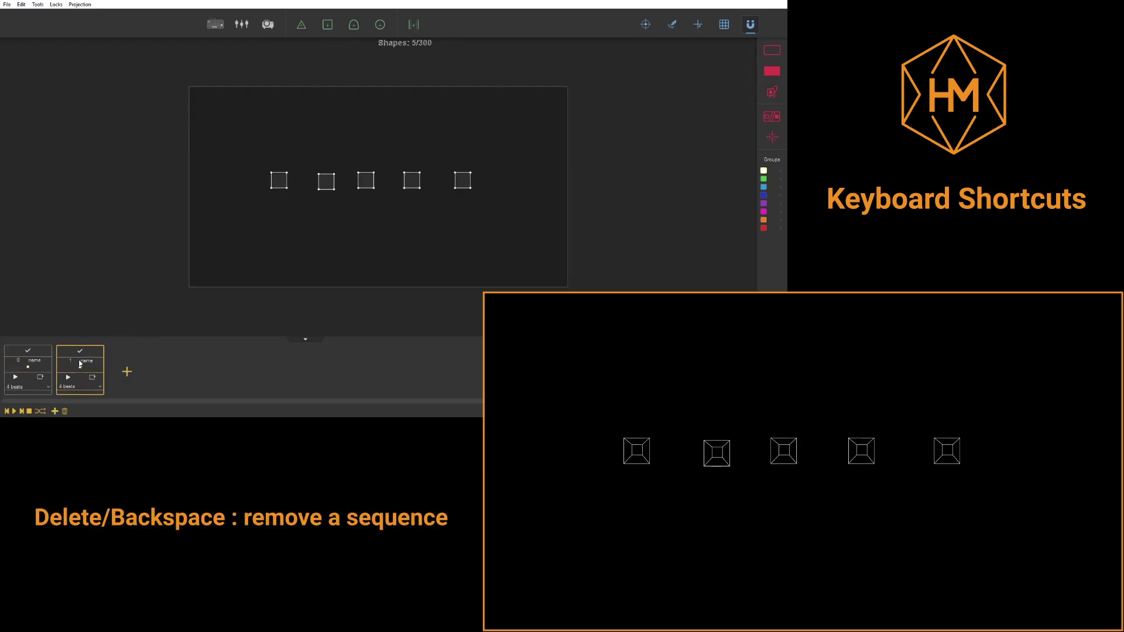
key("Delete")
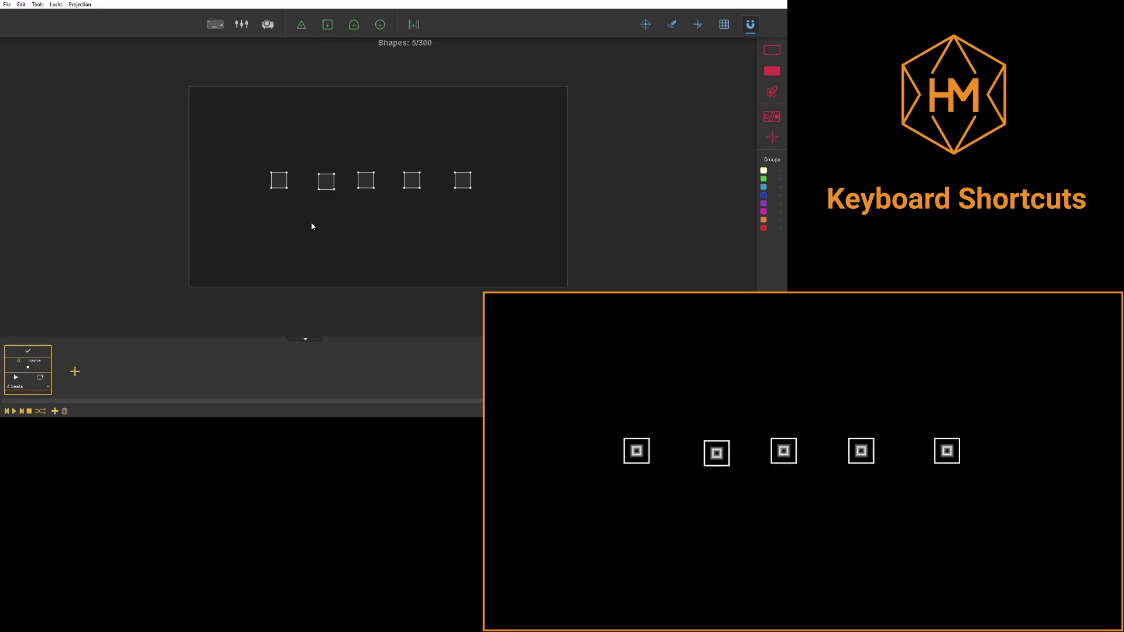
scroll(338, 233, "up", 2)
scroll(339, 233, "up", 2)
scroll(338, 233, "up", 2)
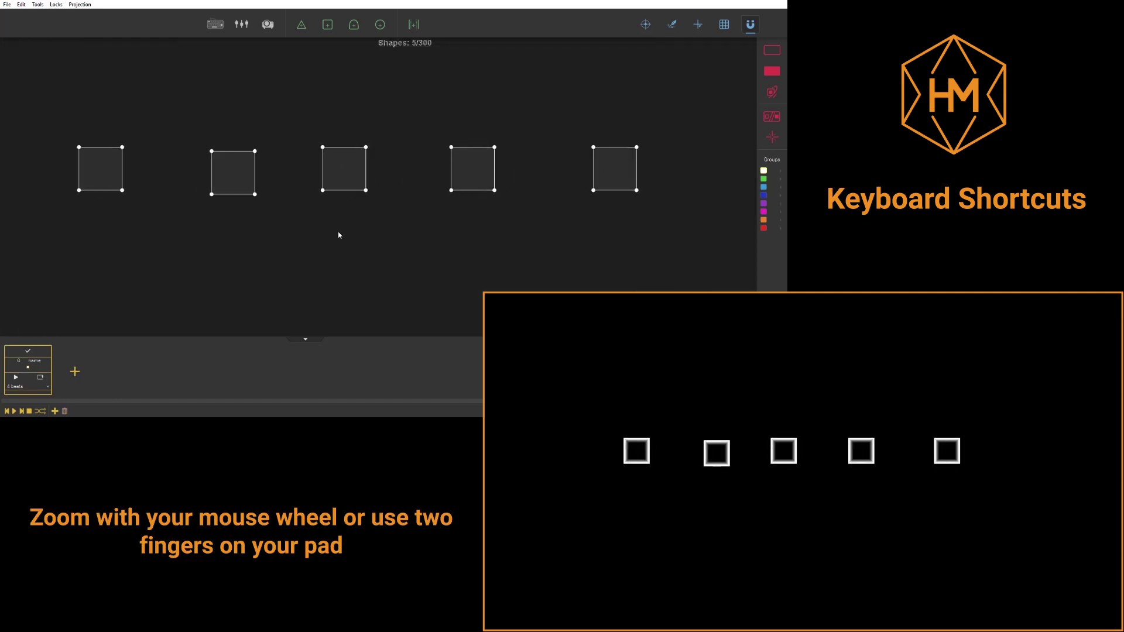
scroll(338, 234, "down", 2)
scroll(338, 234, "down", 1)
scroll(339, 234, "up", 2)
scroll(341, 235, "down", 2)
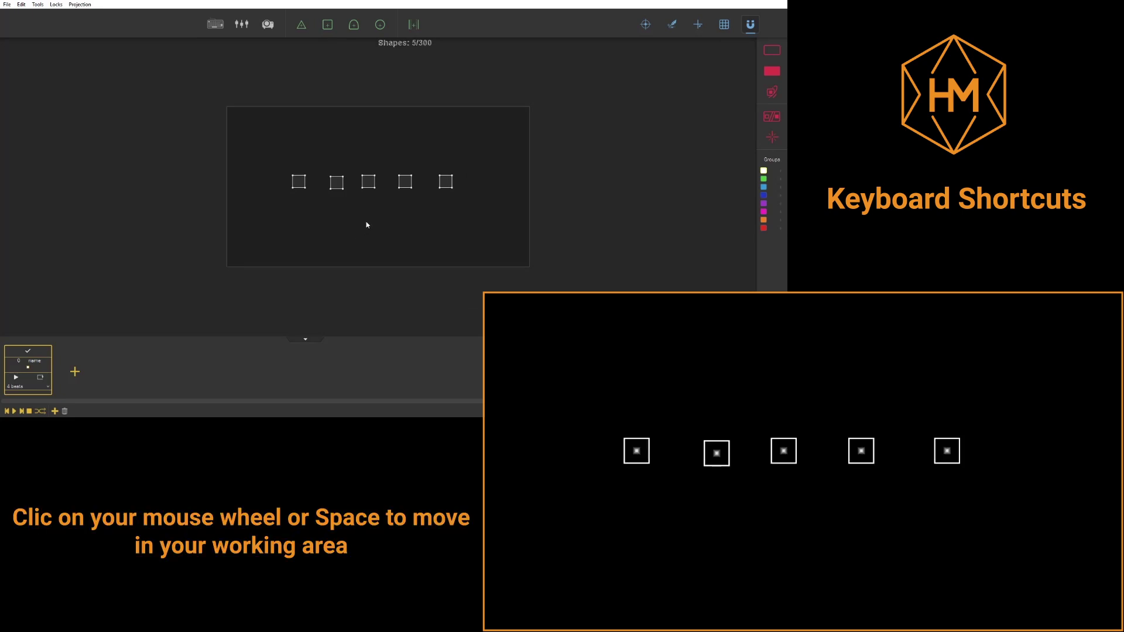
scroll(366, 225, "up", 1)
- Pan the working area to the right across the workspace
mouse_move(371, 222)
left_mouse_down()
mouse_move(521, 217)
mouse_move(286, 225)
mouse_move(449, 208)
mouse_move(337, 211)
left_mouse_up()
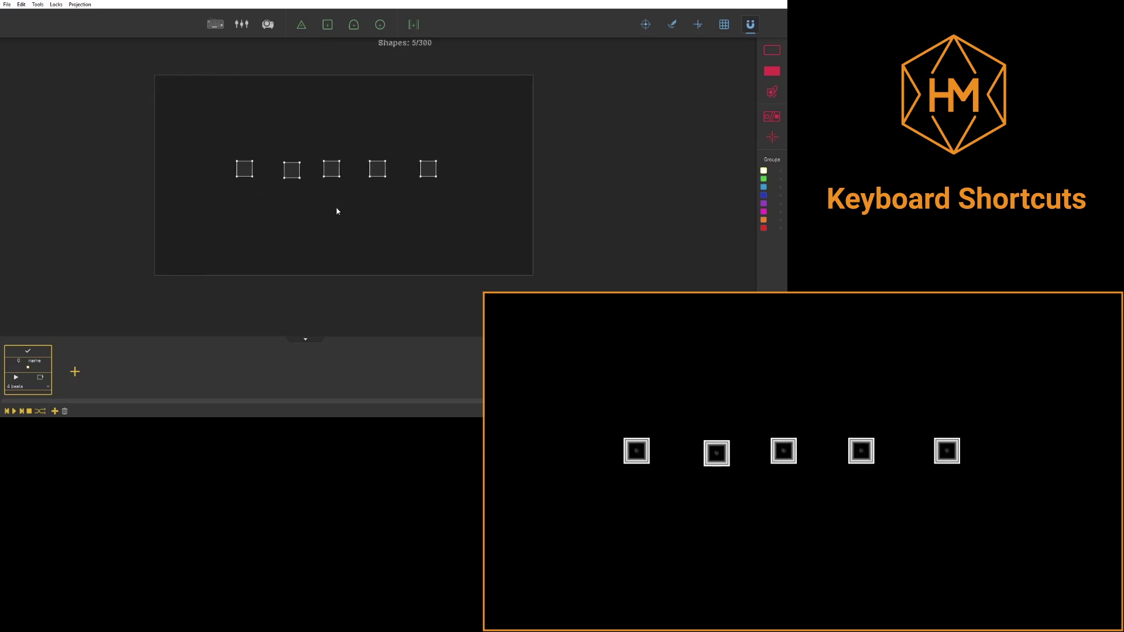